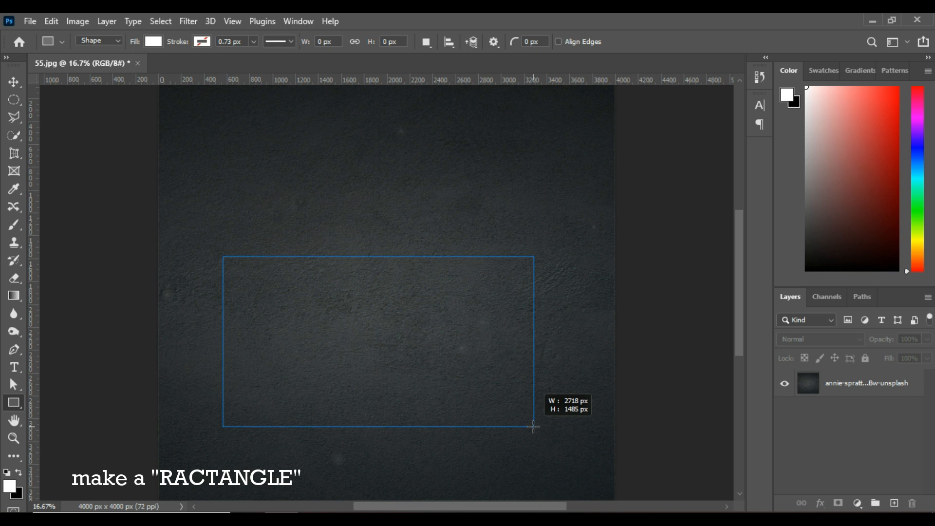
Draw a white rectangle about 2718 × 1485 px on the dark background and convert its layer to a smart object
drag(534, 427, 533, 426)
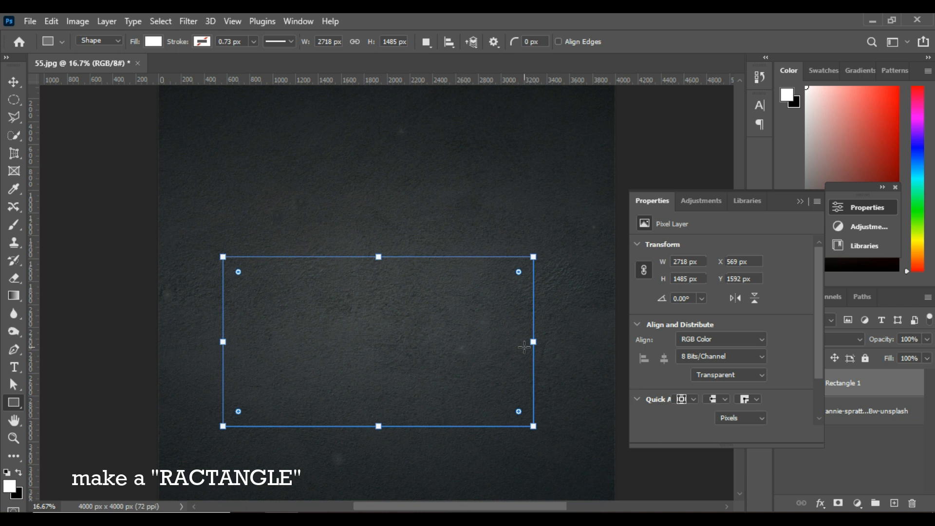
click(799, 201)
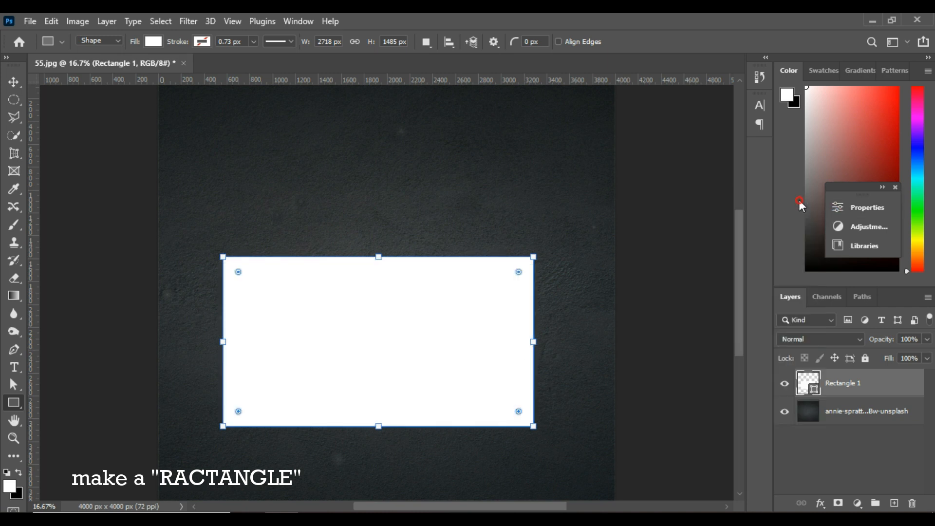
click(896, 187)
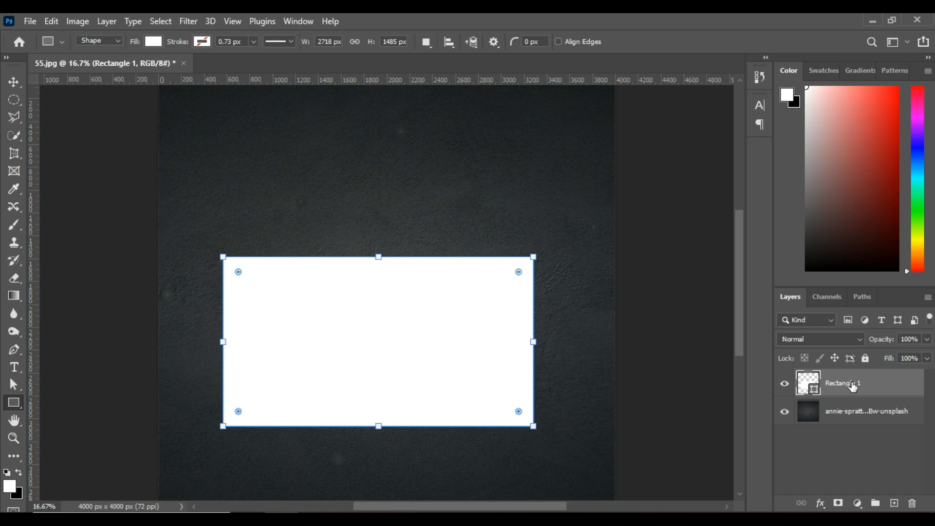
right_click(853, 386)
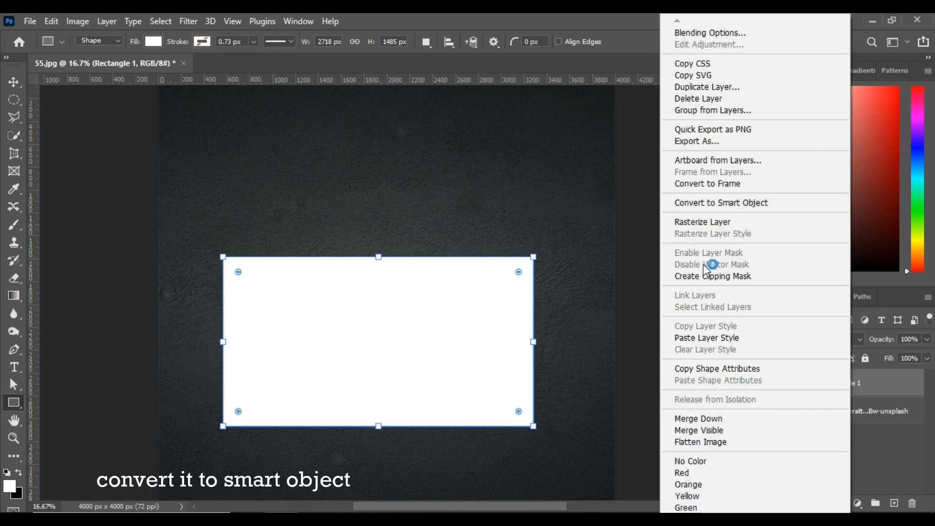
click(701, 203)
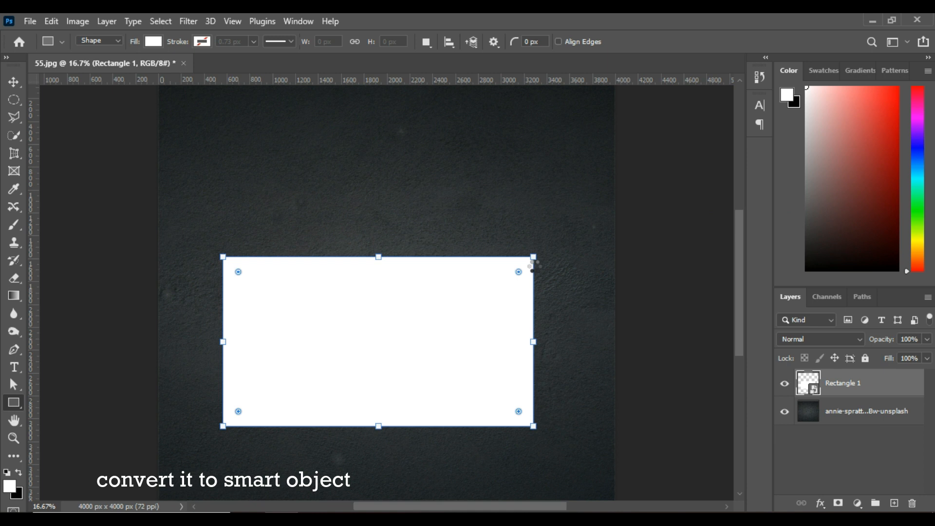
Move the white rectangle up and slightly right into the upper half of the canvas
click(13, 82)
drag(324, 307, 354, 227)
click(487, 210)
key(ctrl)
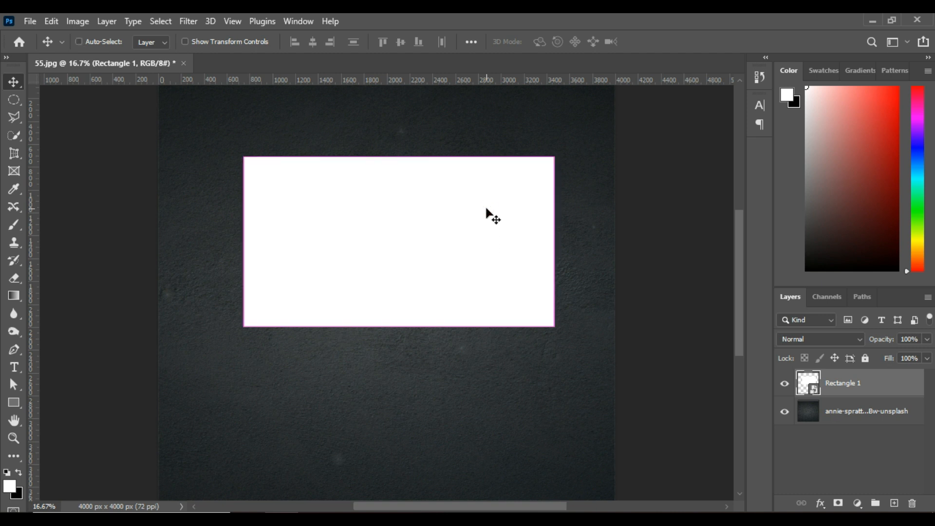
Free-transform the rectangle, scaling it to about 80%, rotating it about 33° clockwise and placing it in the canvas's upper right area
key(ctrl+t)
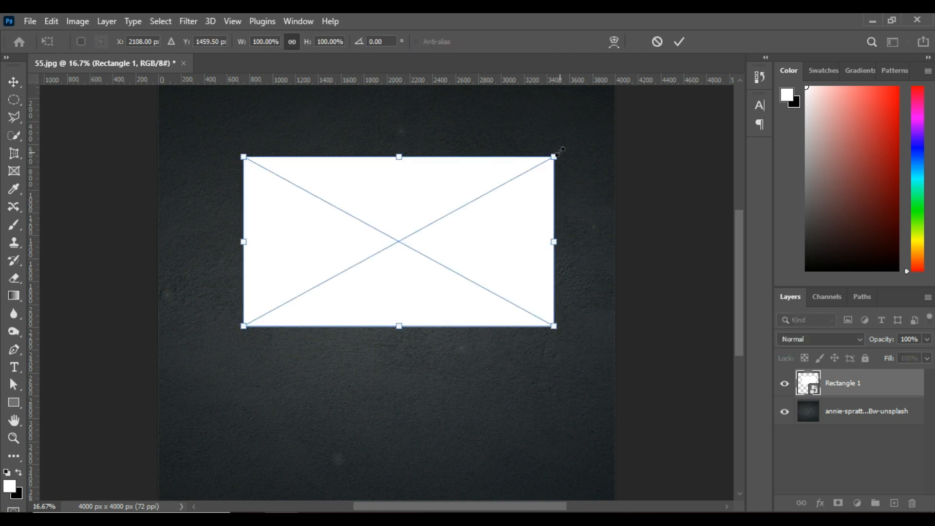
drag(562, 147, 589, 247)
drag(455, 249, 473, 269)
drag(280, 185, 333, 216)
drag(593, 280, 594, 284)
drag(499, 281, 499, 259)
click(498, 258)
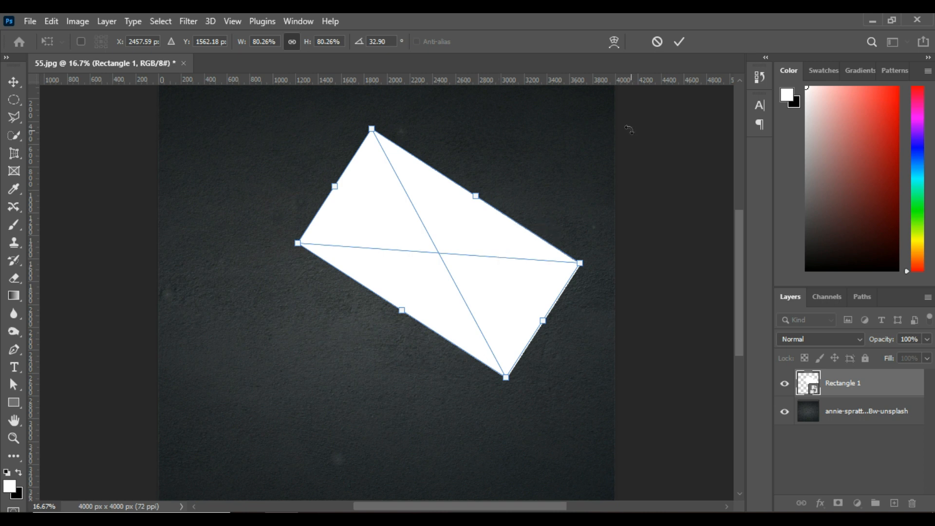
Distort the rectangle into a perspective card shape, raising its right, bottom and left corners and shifting the top corner inward
right_click(464, 228)
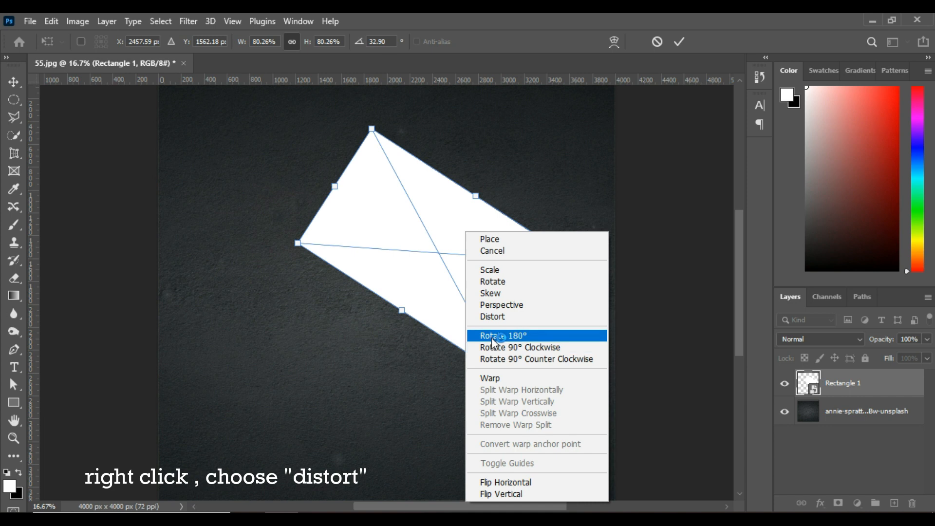
click(492, 322)
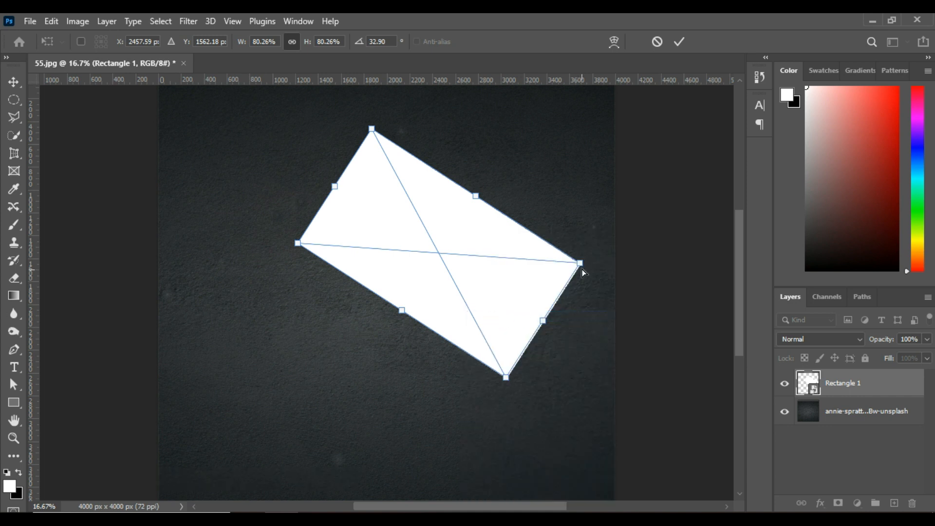
drag(583, 265, 595, 232)
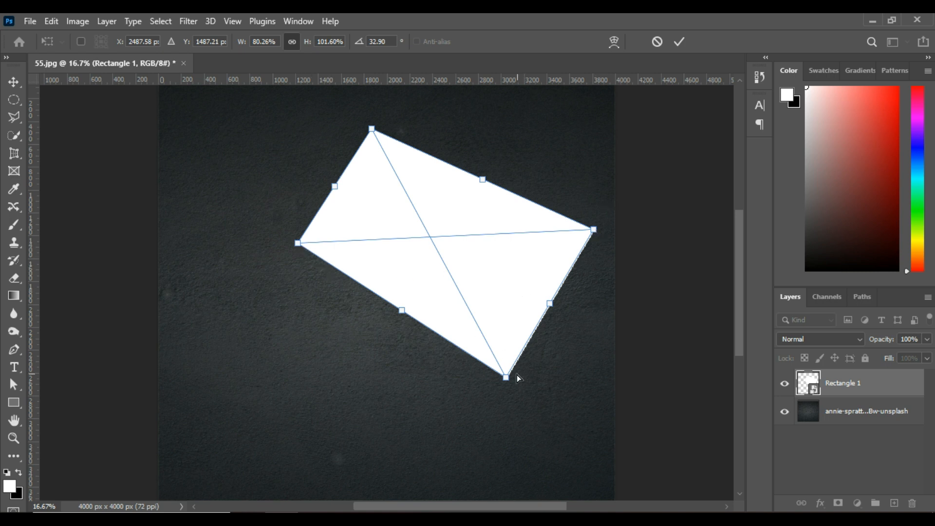
drag(507, 379, 485, 323)
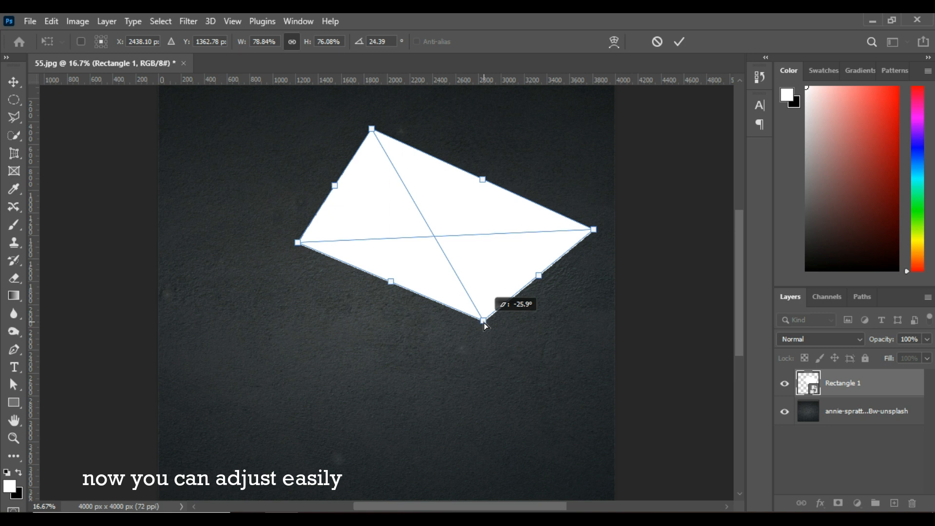
drag(485, 323, 485, 322)
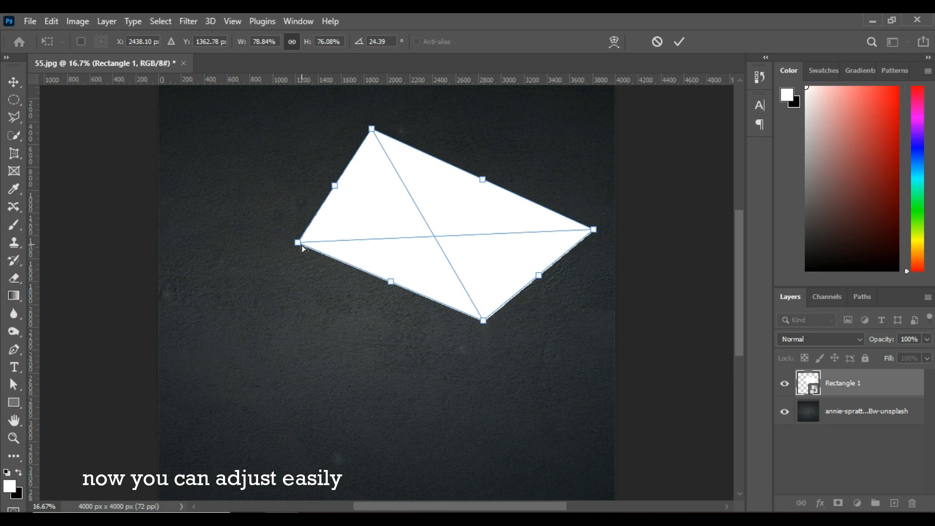
drag(299, 247, 298, 211)
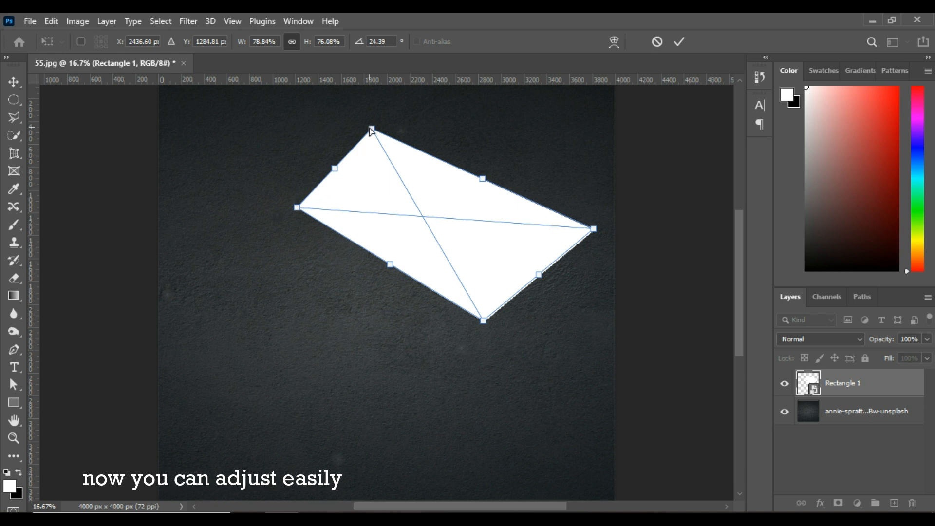
drag(372, 130, 401, 135)
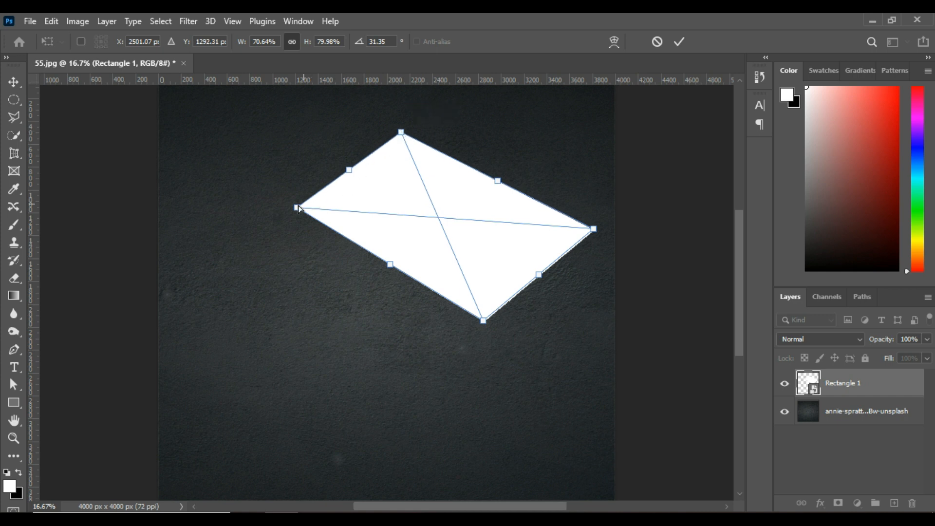
Fine-tune the positions of the card's four distorted corners and apply the transformation
mouse_move(298, 207)
mouse_down()
mouse_move(323, 203)
mouse_move(298, 199)
mouse_up()
mouse_move(484, 321)
mouse_down()
mouse_move(500, 298)
mouse_move(485, 321)
mouse_up()
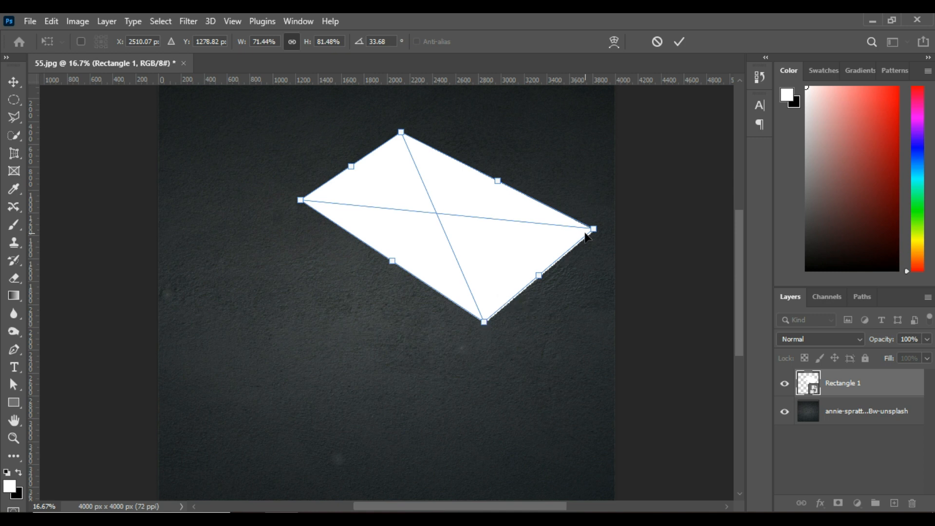
mouse_move(593, 228)
mouse_down()
mouse_move(583, 214)
mouse_move(594, 227)
mouse_up()
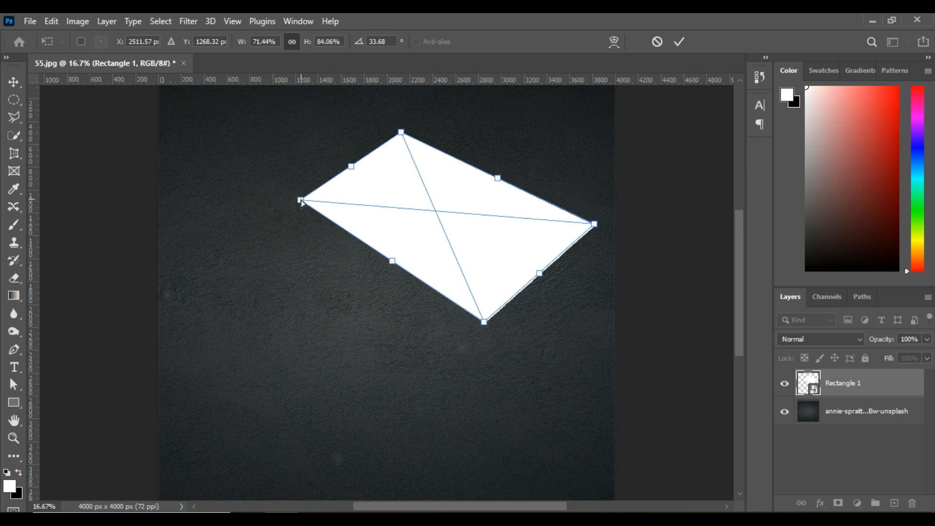
mouse_move(401, 133)
mouse_down()
mouse_move(410, 148)
mouse_move(404, 131)
mouse_up()
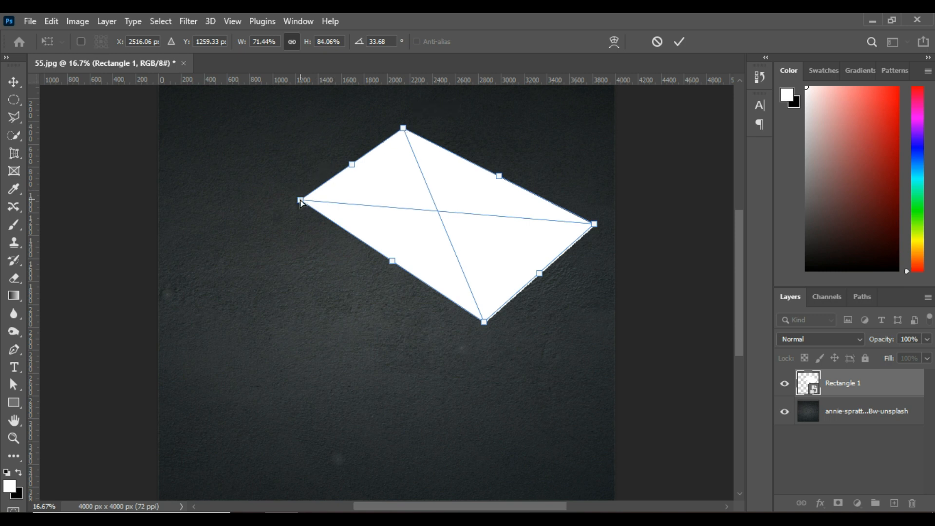
mouse_move(300, 200)
mouse_down()
mouse_move(322, 198)
mouse_move(297, 204)
mouse_up()
click(679, 42)
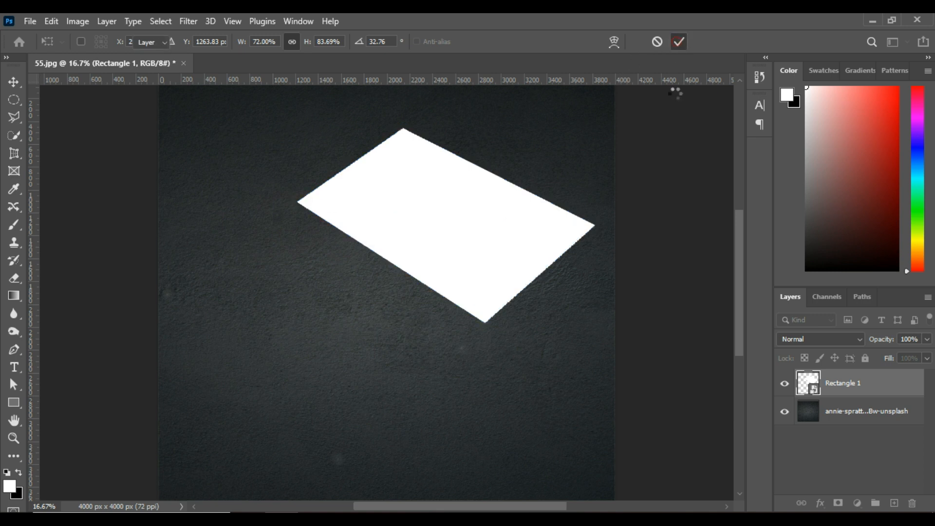
Make four duplicates of the Rectangle 1 smart object layer
drag(856, 385, 894, 504)
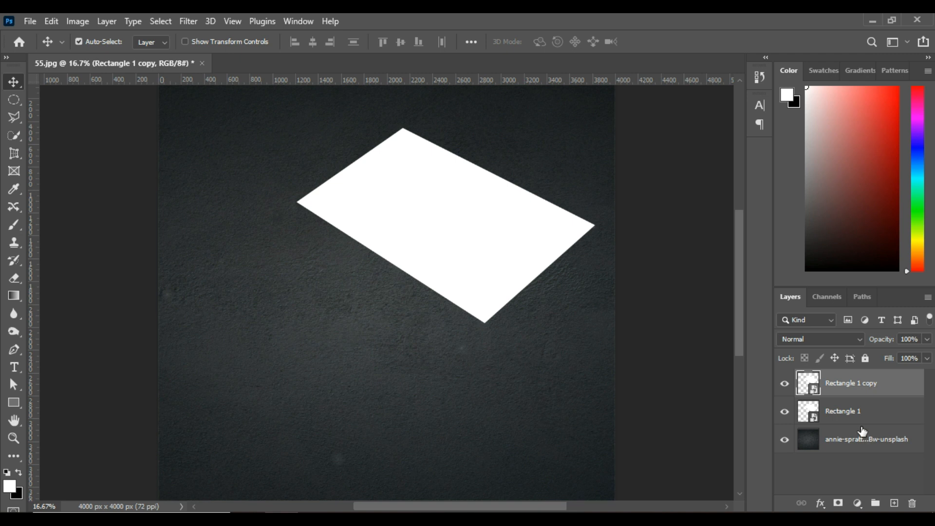
drag(859, 416, 894, 504)
drag(856, 441, 895, 504)
drag(858, 461, 895, 504)
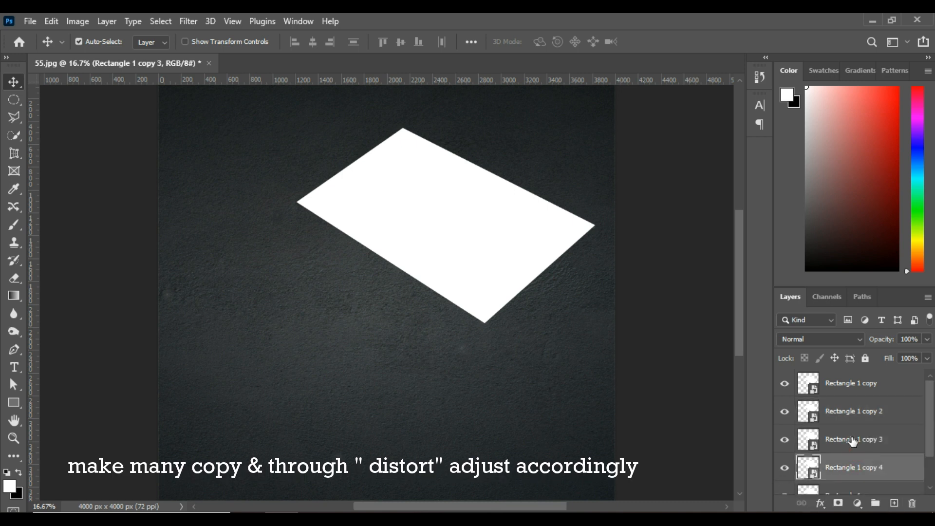
Distort the Rectangle 1 copy 2 layer, nudging its left, bottom and right corners slightly down so its edges extend below the top card
click(839, 414)
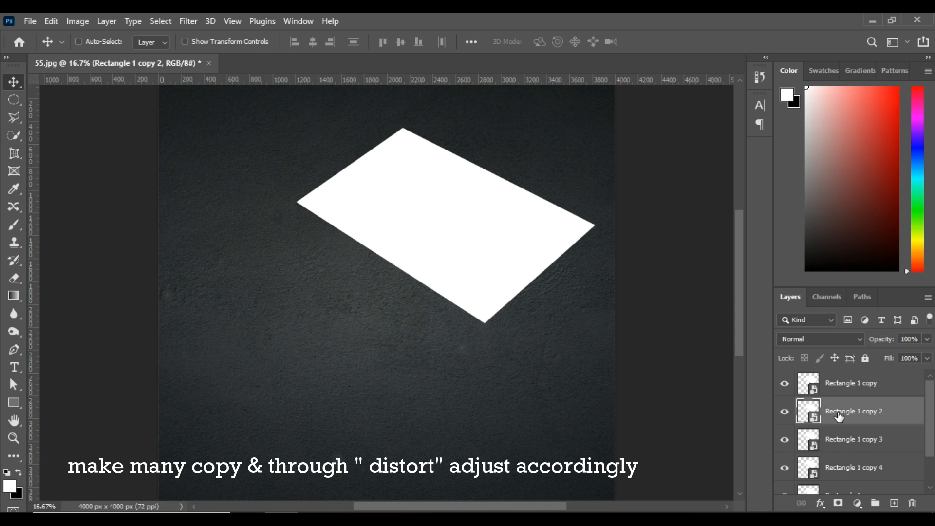
key(ctrl+t)
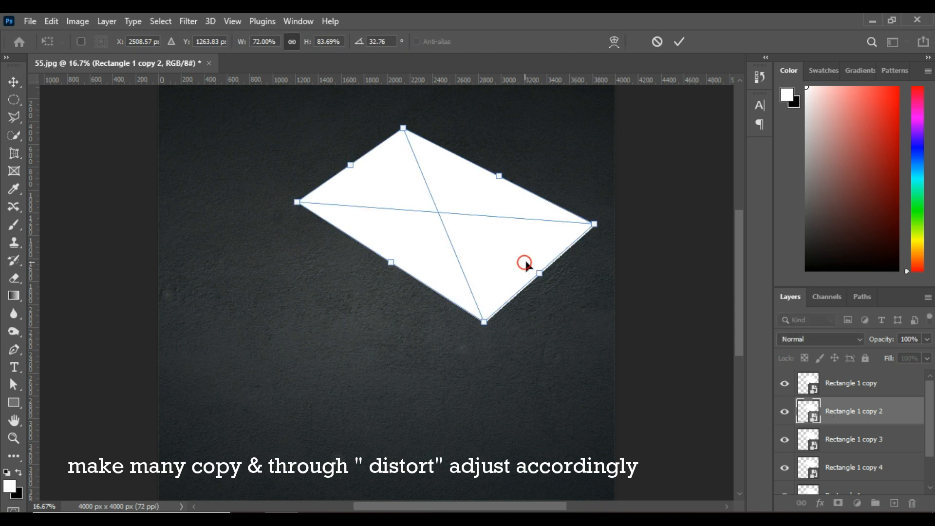
drag(525, 262, 527, 266)
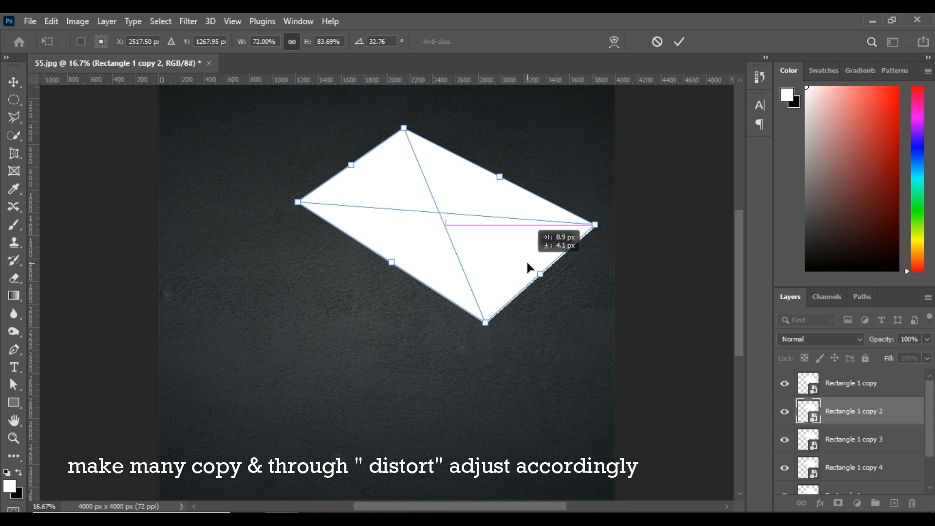
right_click(512, 254)
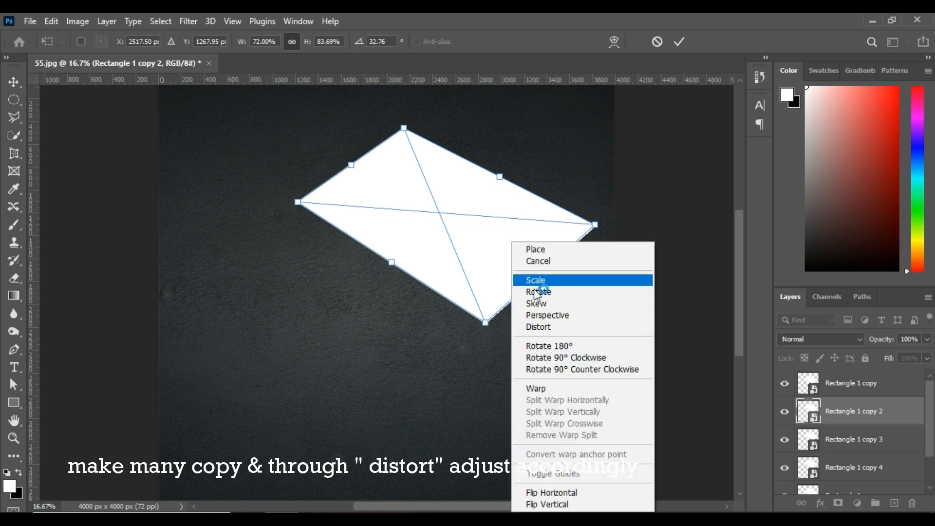
click(546, 327)
click(487, 323)
drag(486, 326, 488, 330)
drag(596, 226, 596, 228)
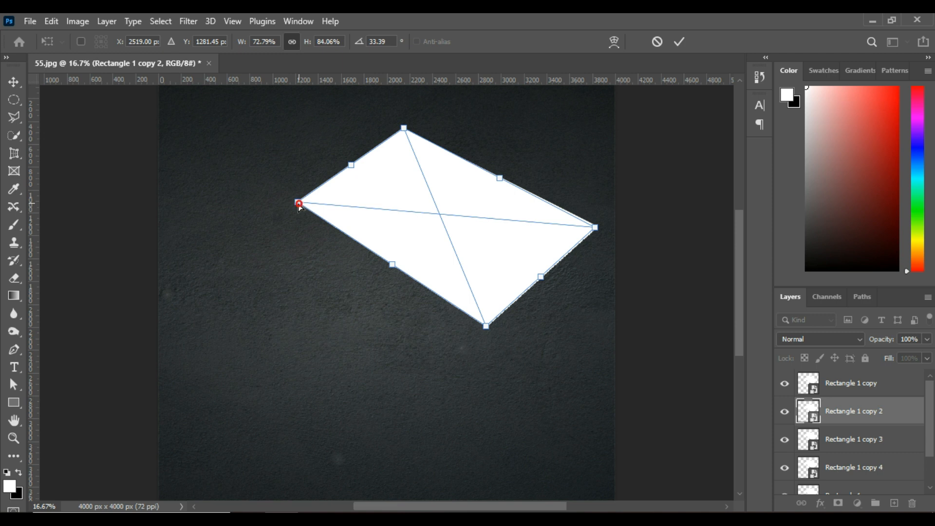
drag(298, 204, 298, 207)
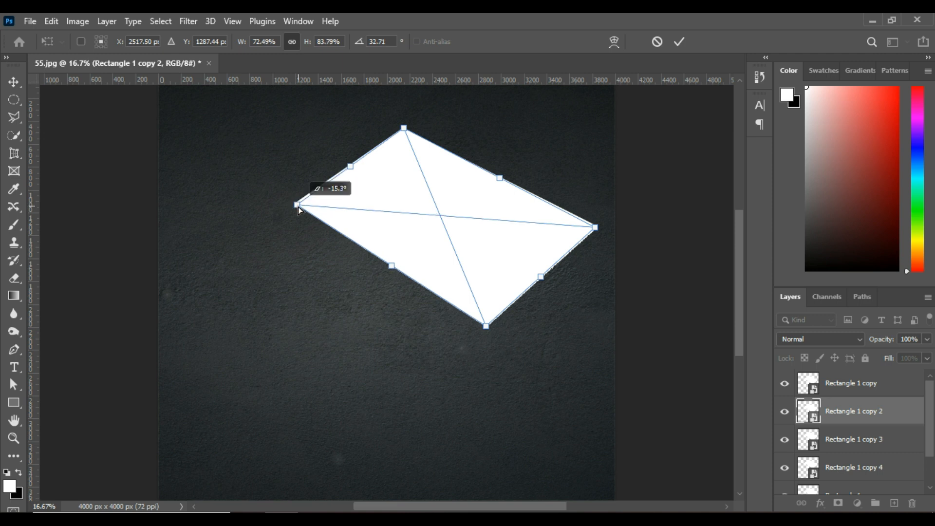
click(680, 41)
click(850, 441)
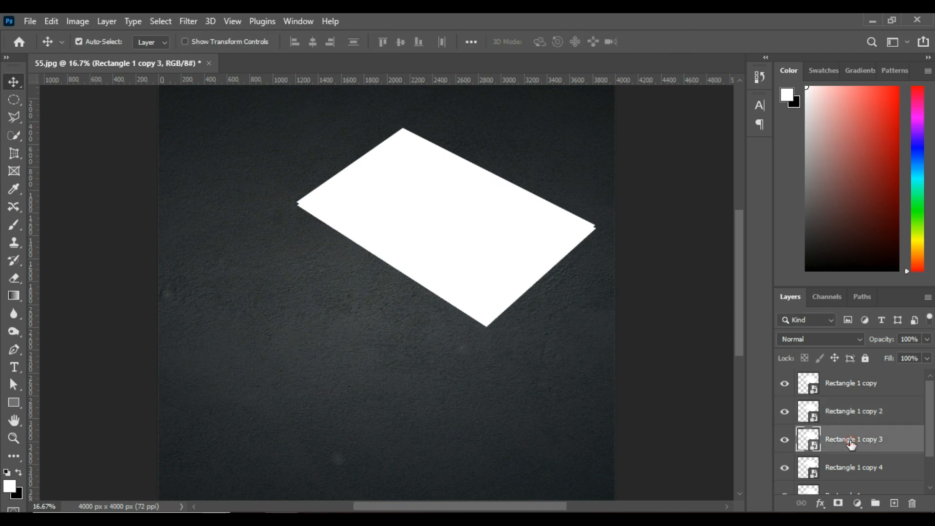
key(ctrl+t)
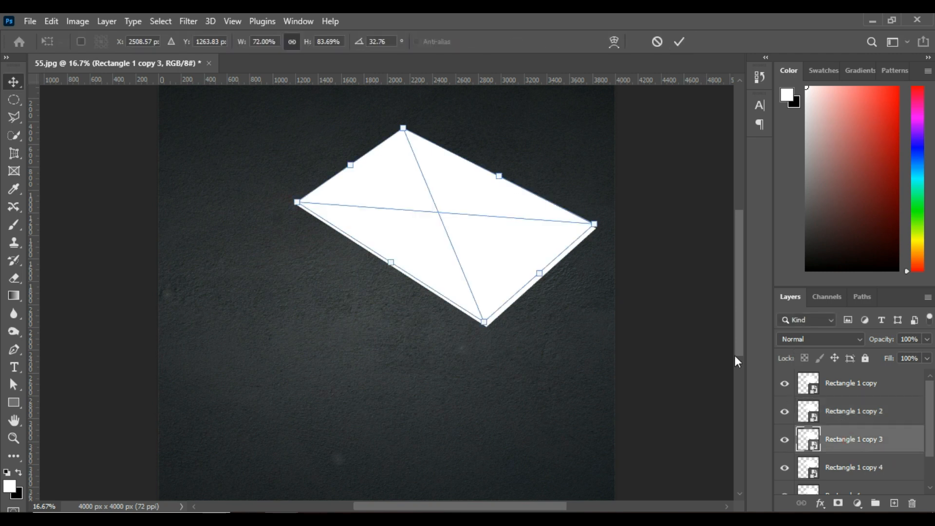
right_click(495, 226)
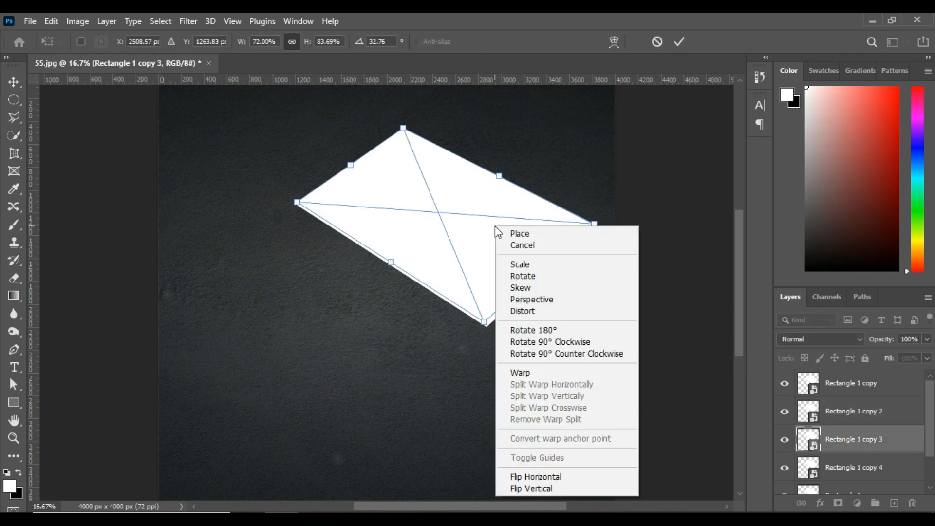
click(524, 311)
drag(596, 226, 598, 232)
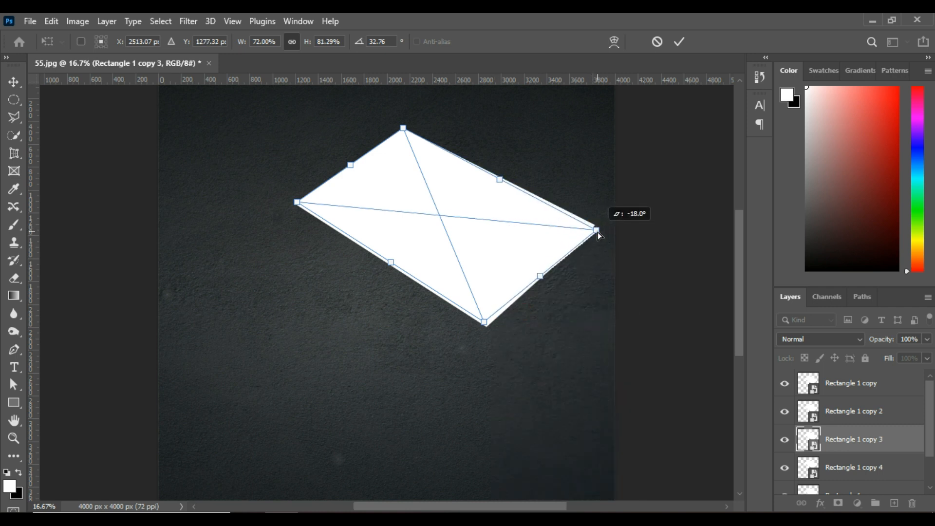
key(ctrl+z)
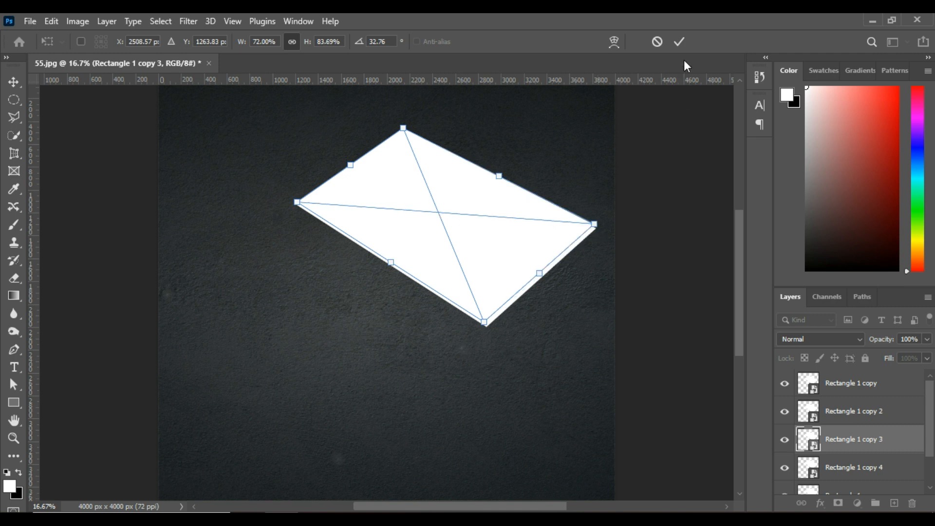
key(Return)
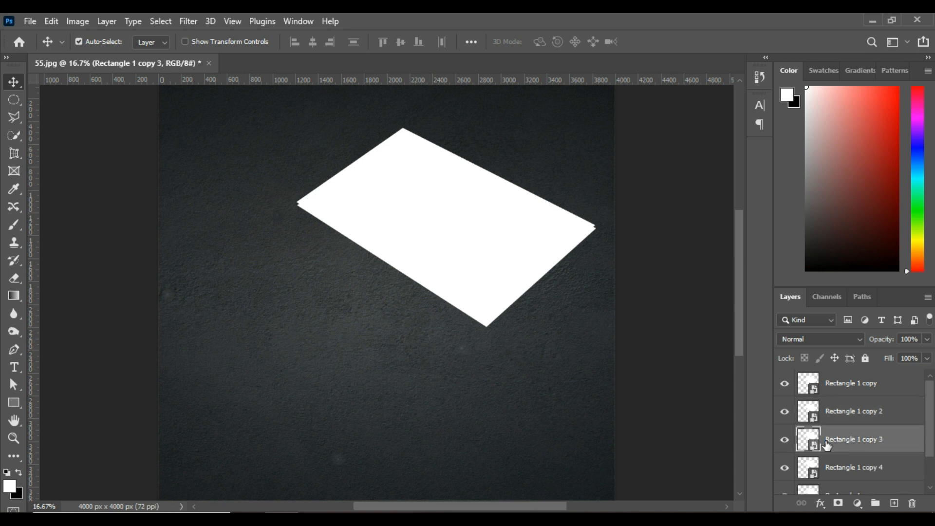
Distort the Rectangle 1 copy 3 layer, shifting its right, bottom and left corners slightly down below the card above, and apply the transformation
key(ctrl)
key(ctrl+t)
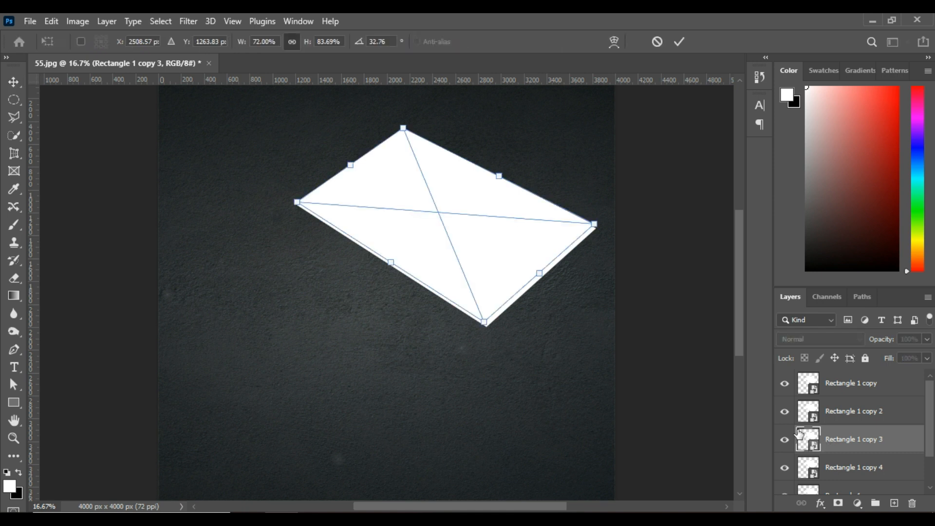
right_click(494, 233)
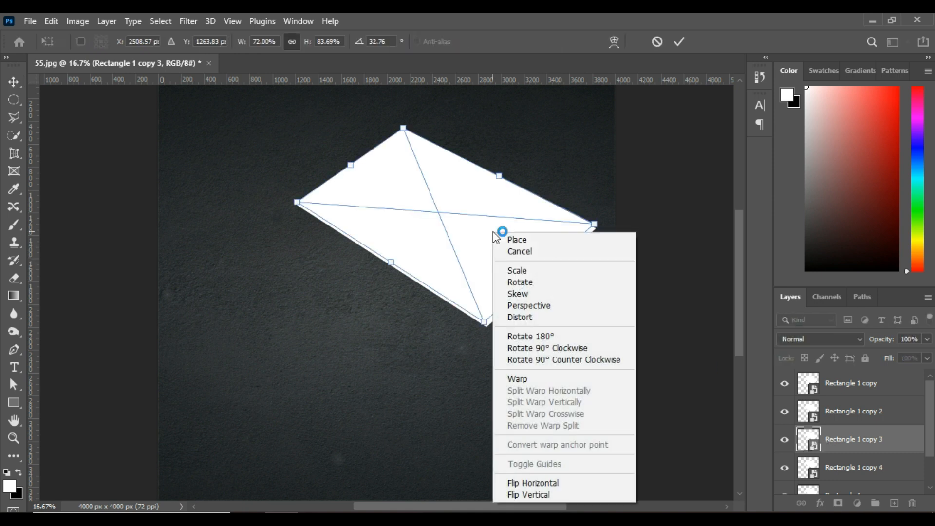
click(526, 319)
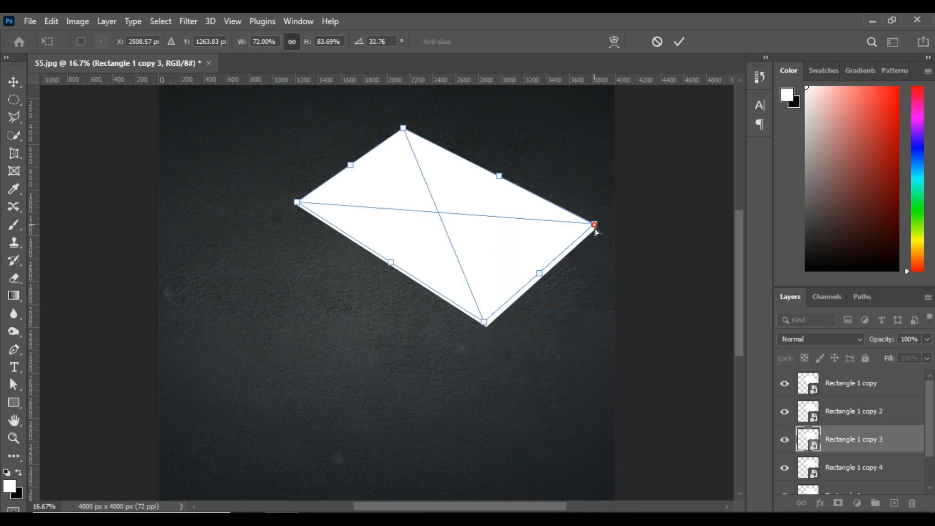
drag(595, 225, 597, 229)
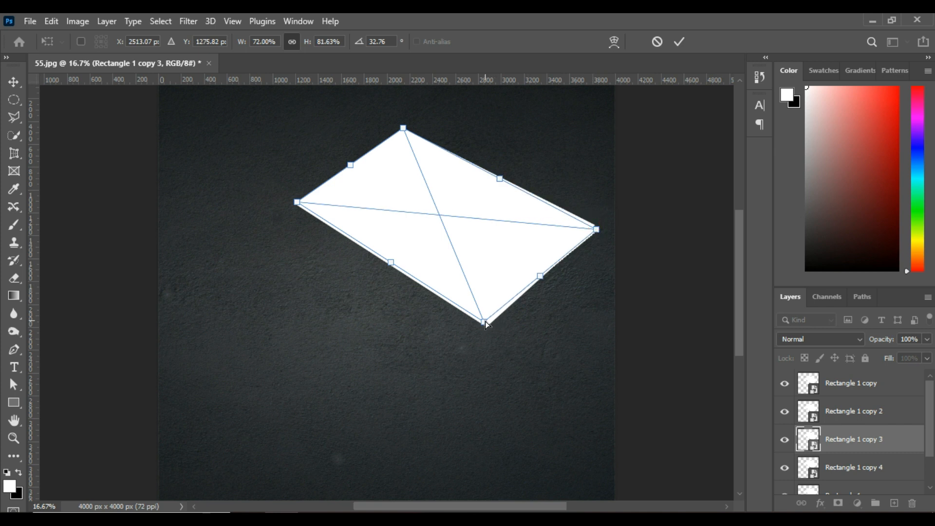
drag(485, 323, 486, 326)
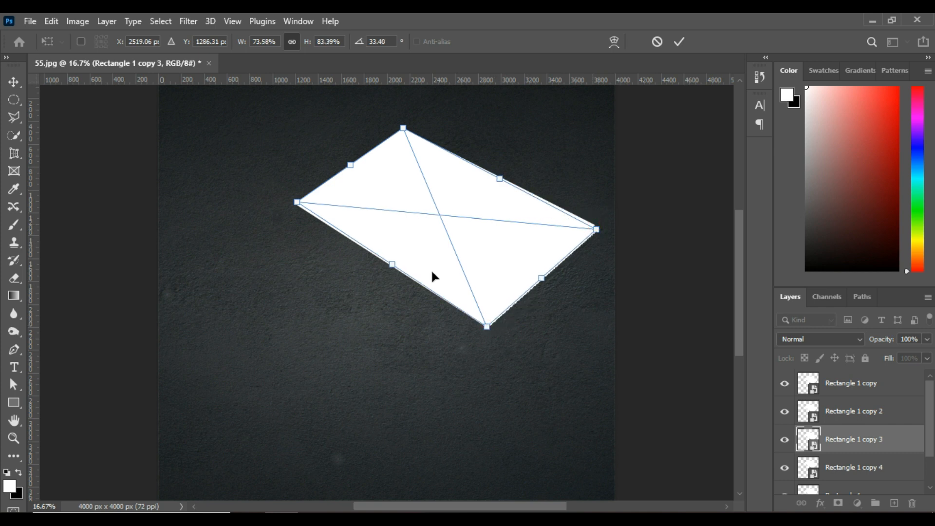
drag(298, 203, 299, 207)
click(679, 42)
key(v)
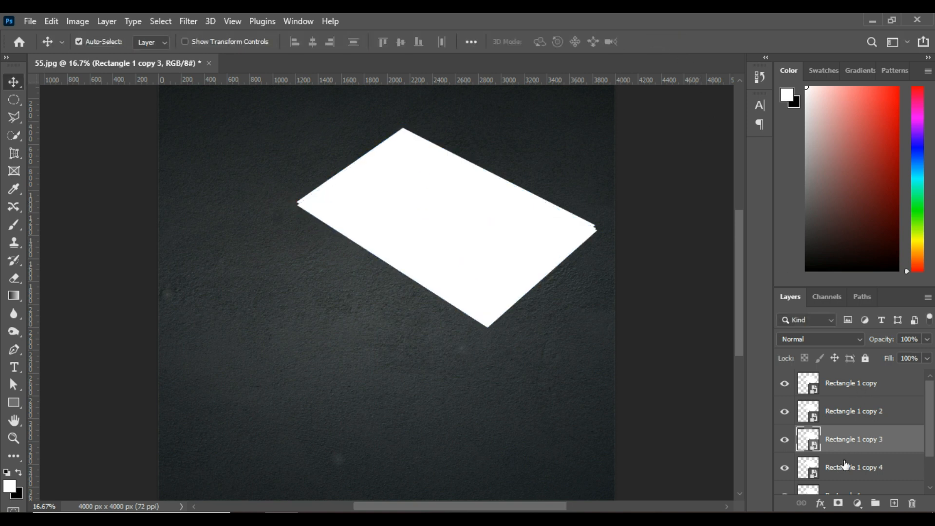
Distort the Rectangle 1 copy 4 layer, lowering its right, bottom and left corners a little further to expose another card edge
click(844, 468)
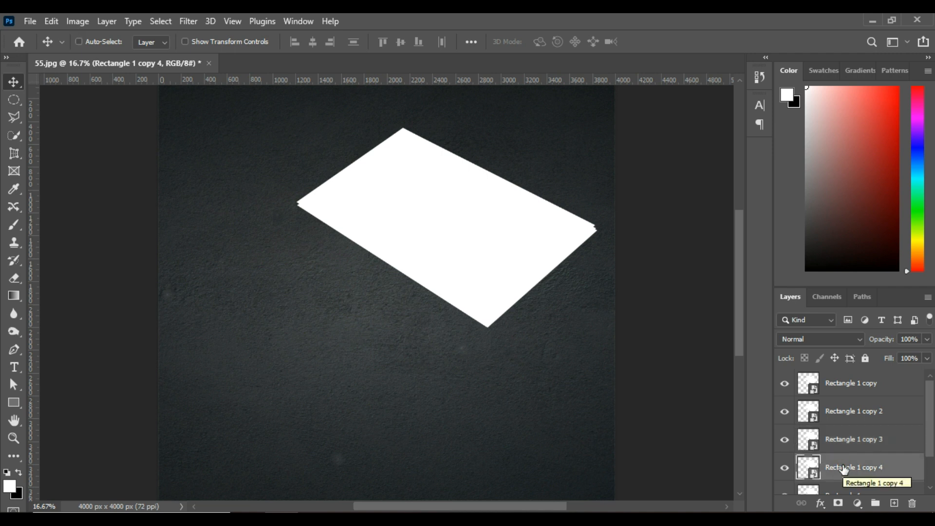
key(ctrl+t)
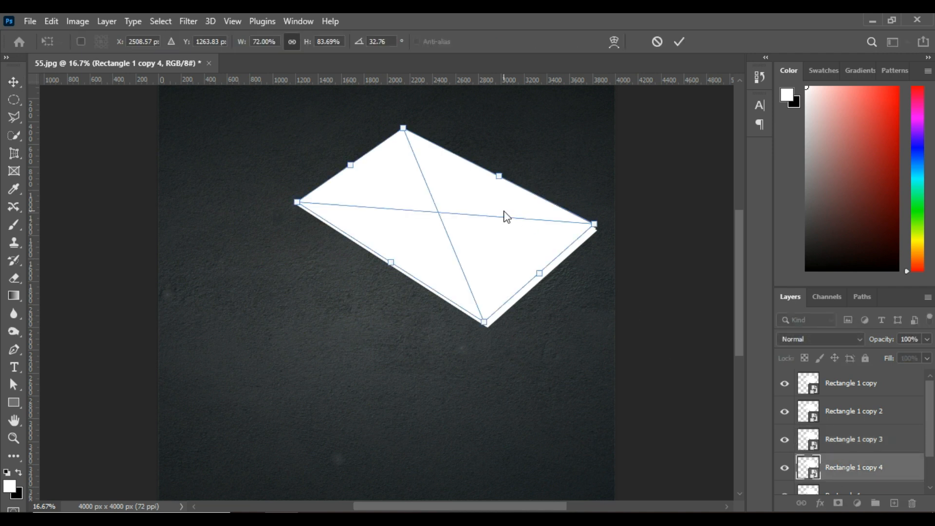
right_click(504, 212)
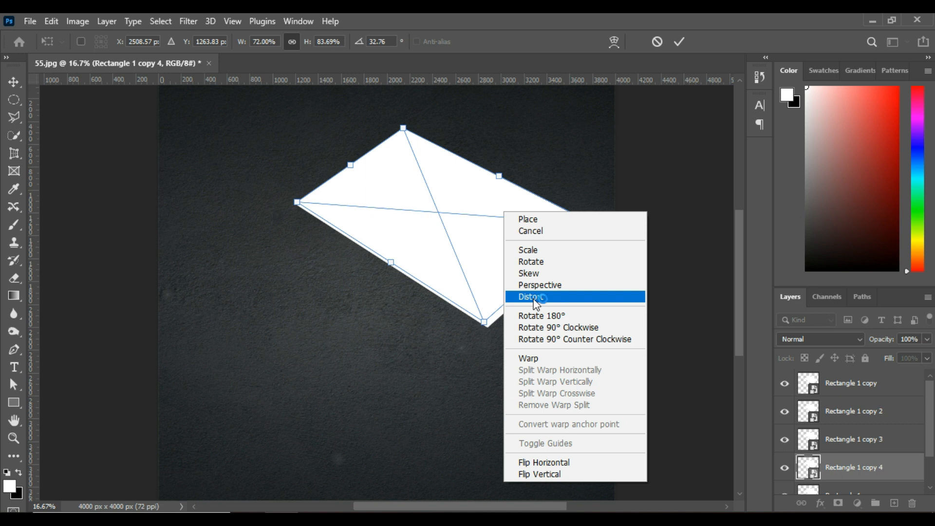
click(534, 299)
drag(598, 225, 600, 235)
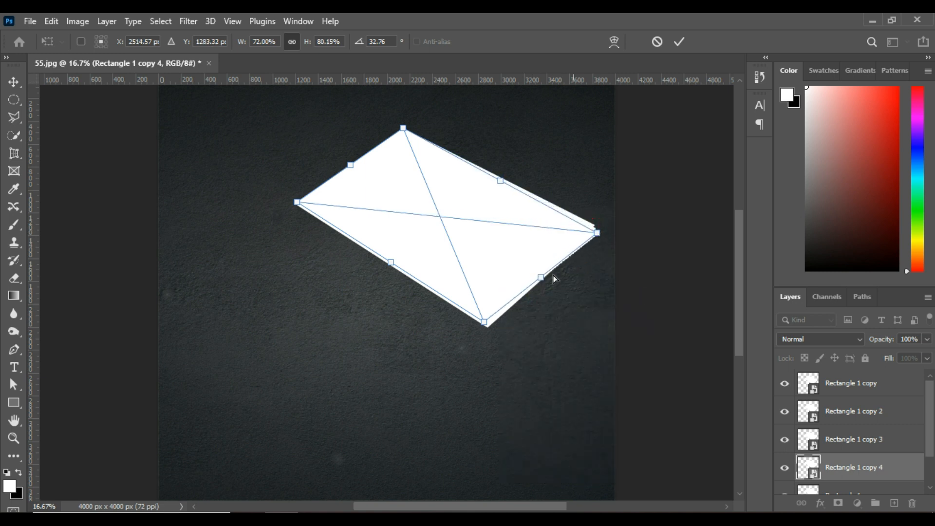
drag(486, 323, 490, 328)
drag(298, 204, 299, 209)
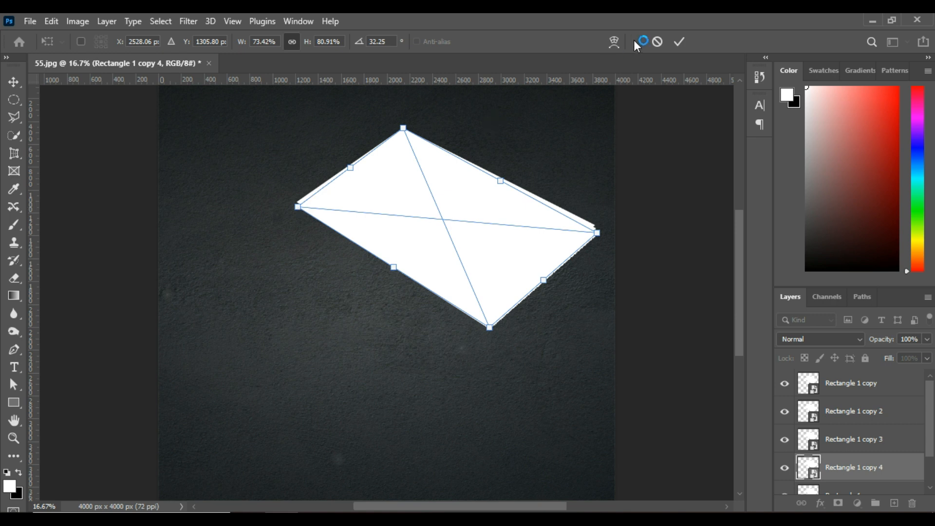
click(677, 41)
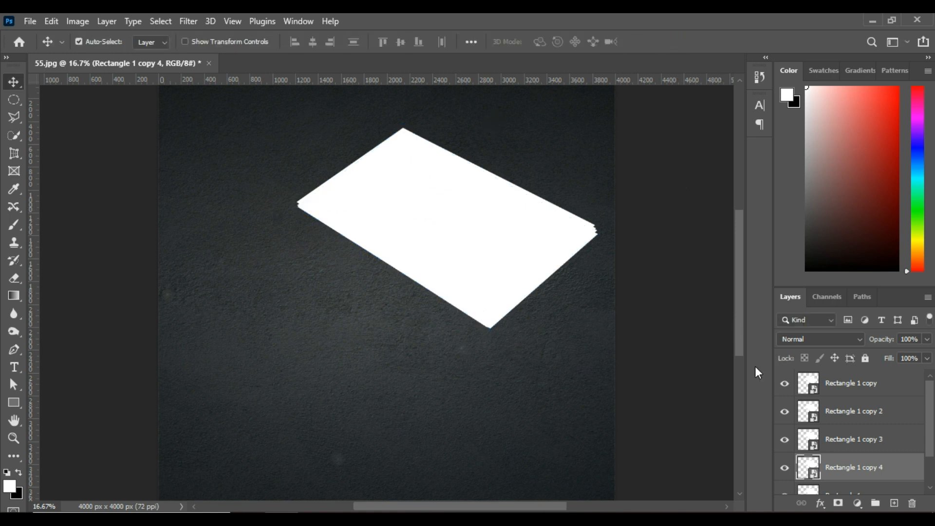
Distort the original Rectangle 1 layer so its right and bottom corners extend slightly beyond the stack and its left corner sits lower
scroll(856, 466, down, 2)
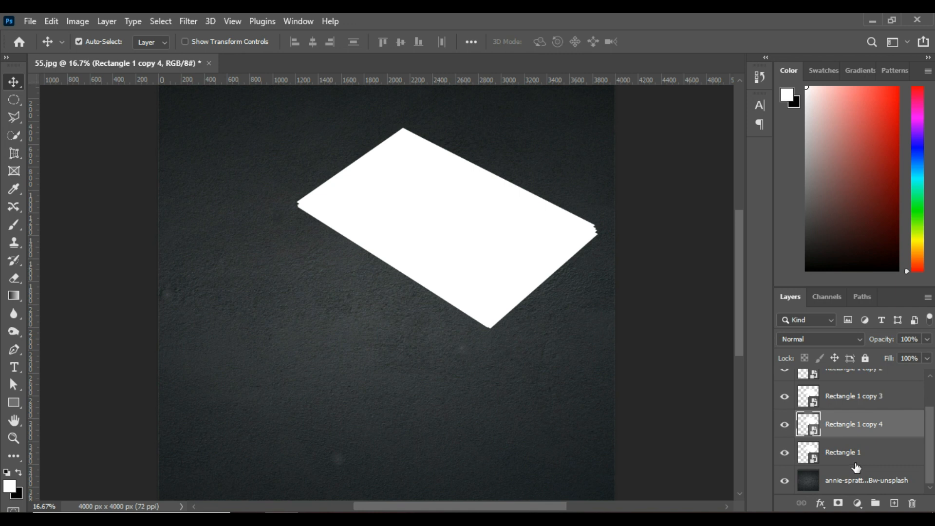
click(855, 458)
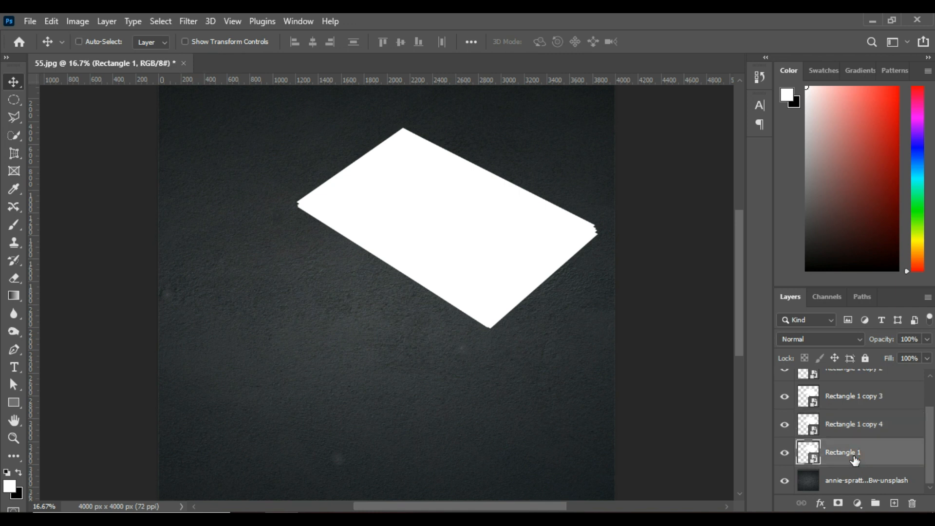
key(ctrl+t)
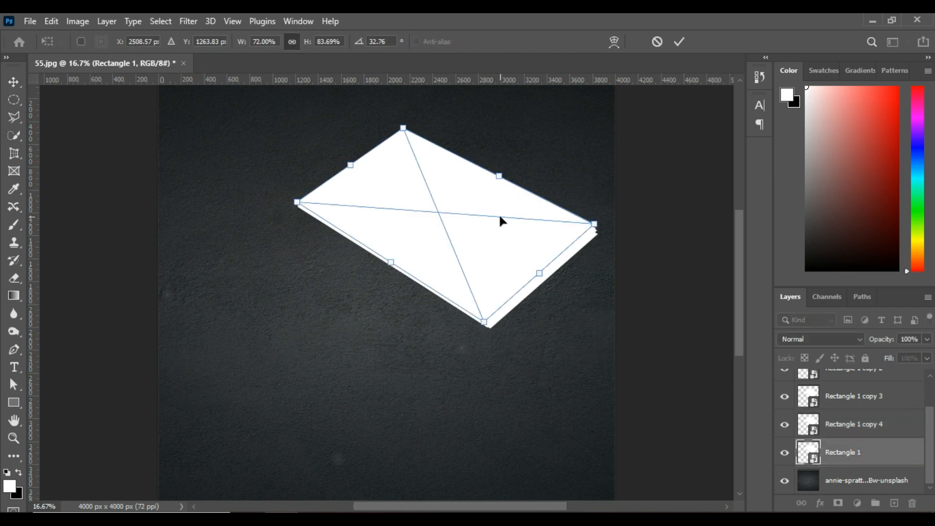
right_click(501, 220)
click(533, 302)
drag(596, 227, 599, 236)
drag(486, 325, 492, 330)
drag(298, 204, 297, 208)
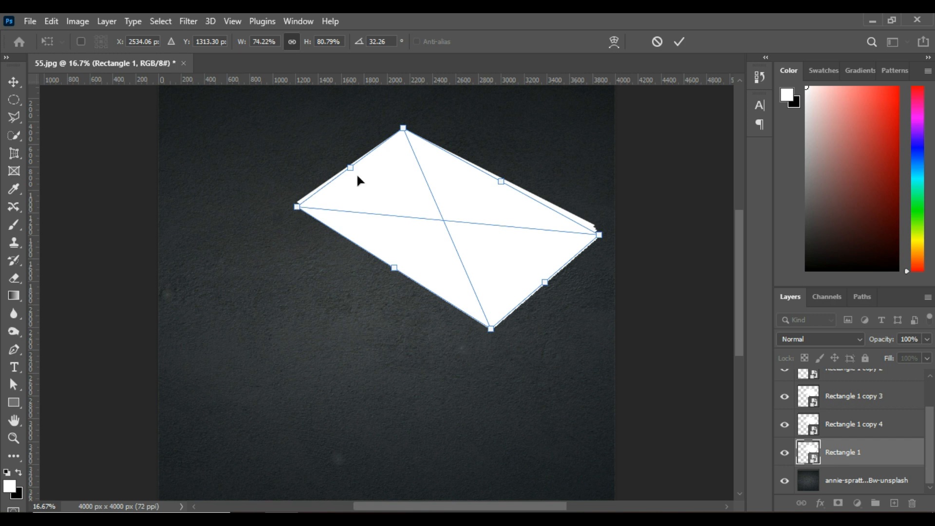
click(679, 41)
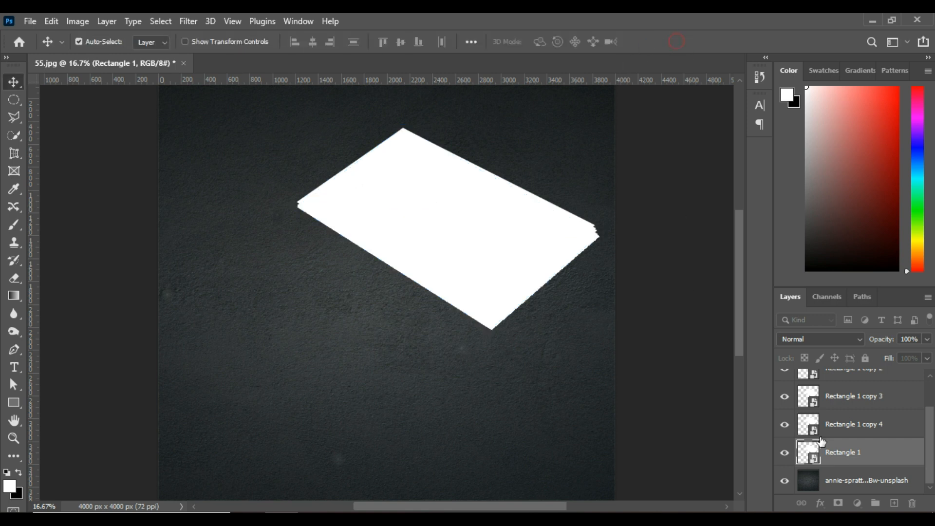
Duplicate the Rectangle 1 layer and distort the original further, moving its right, bottom and left corners down as the lowest card
drag(848, 449, 895, 499)
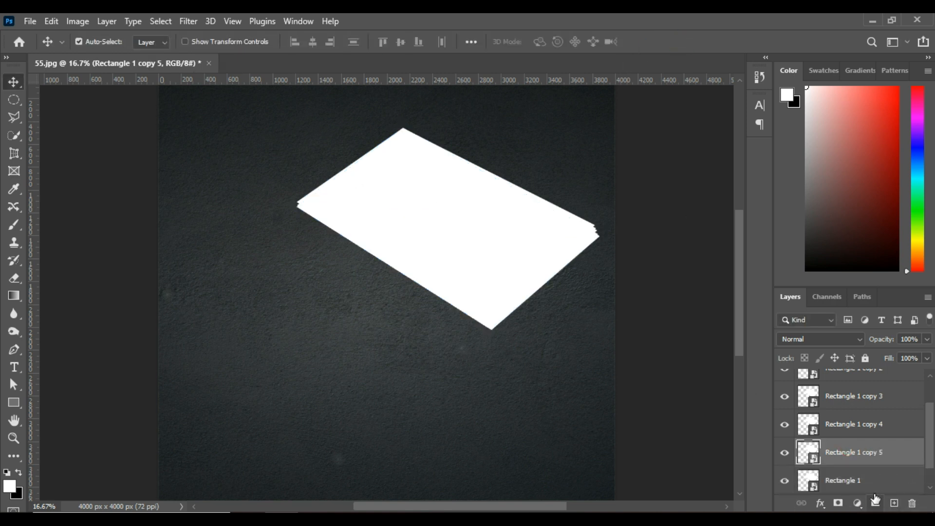
click(835, 481)
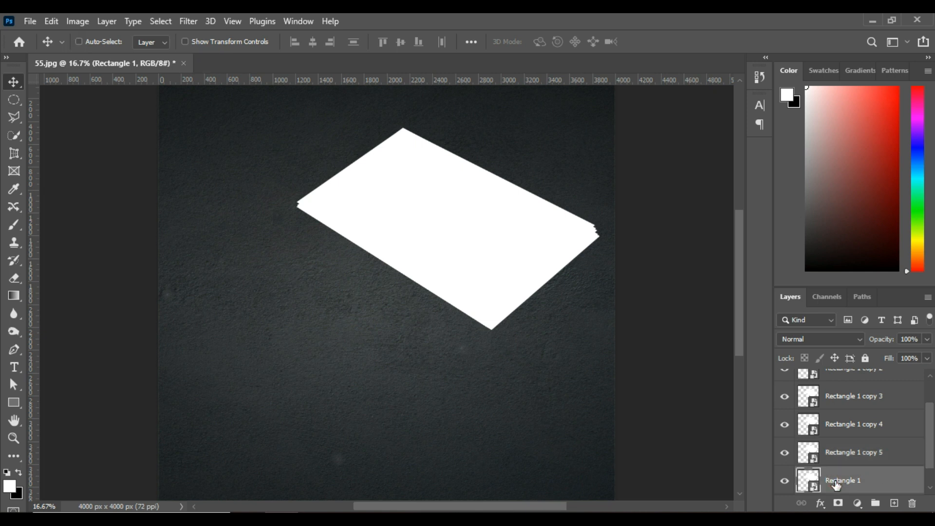
key(ctrl+t)
right_click(504, 234)
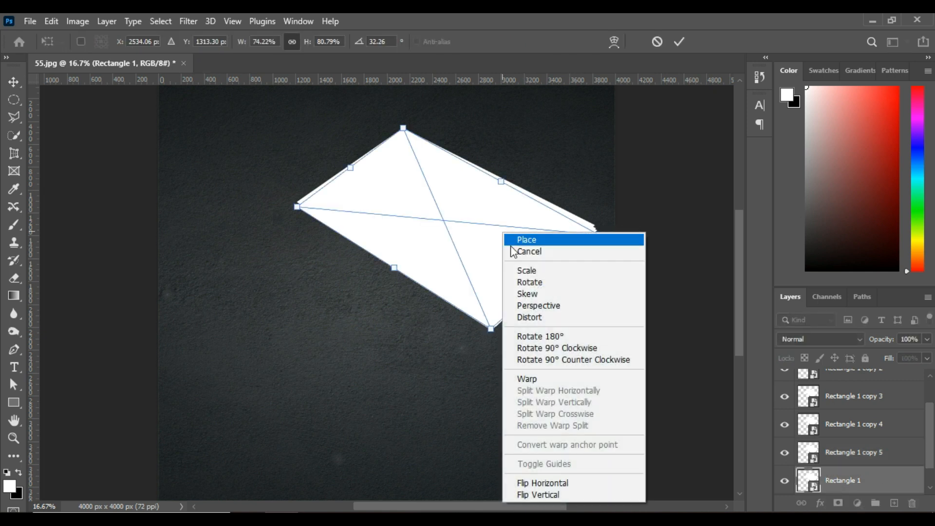
click(533, 317)
drag(600, 236, 604, 241)
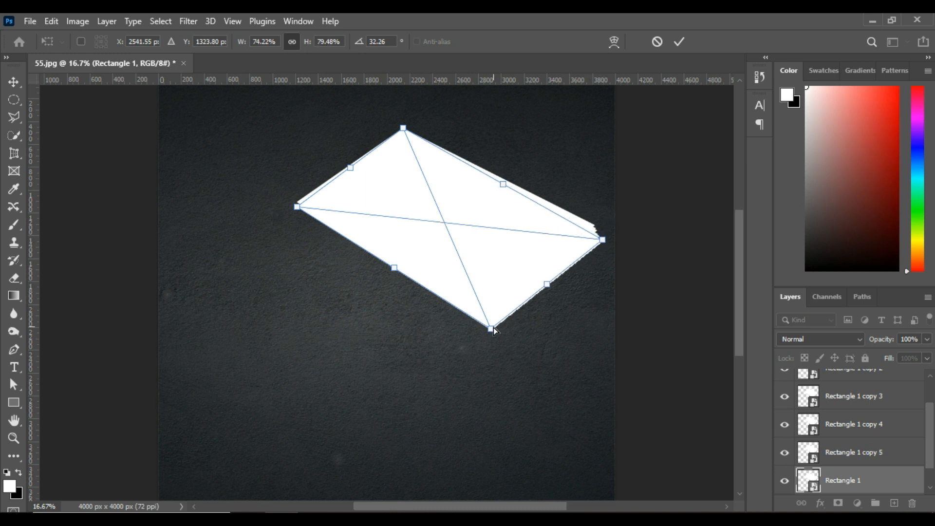
drag(493, 330, 494, 334)
drag(296, 209, 298, 215)
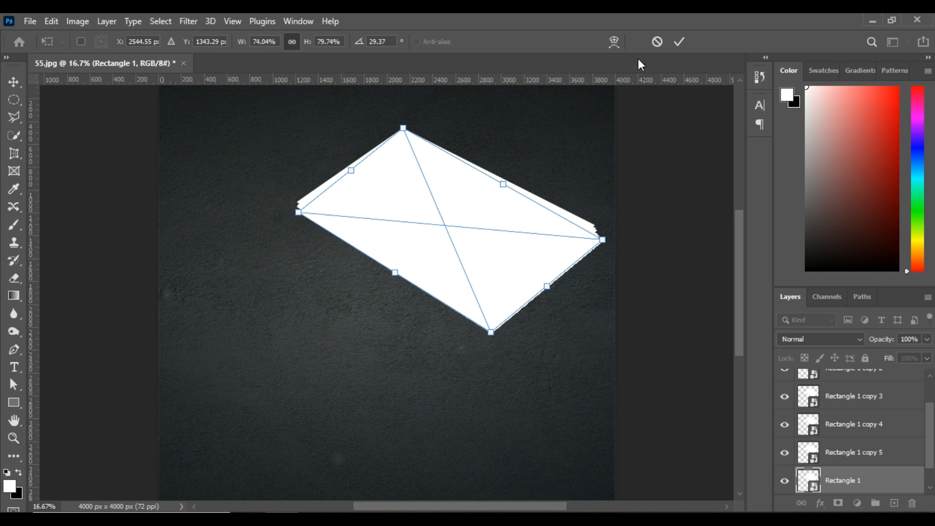
click(680, 42)
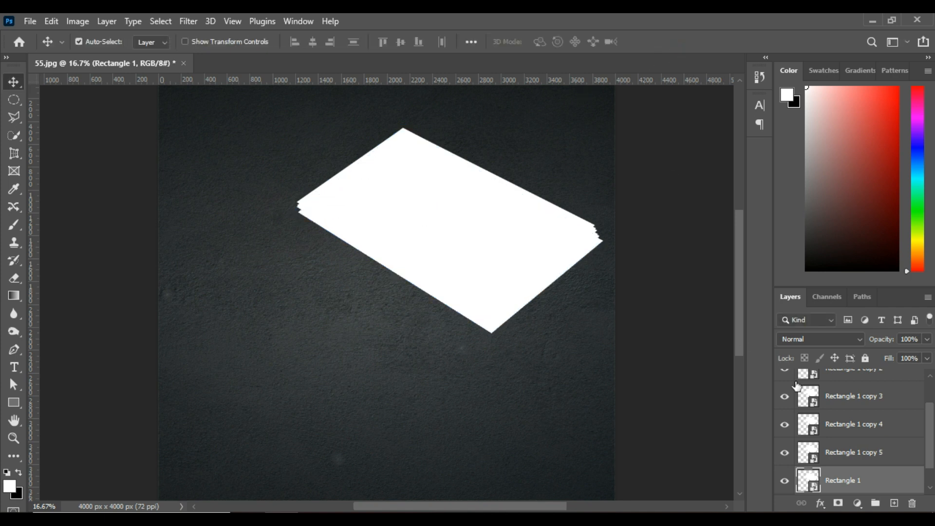
Add a drop shadow to the Rectangle 1 copy layer with 6% spread and 10 px size
drag(931, 433, 933, 385)
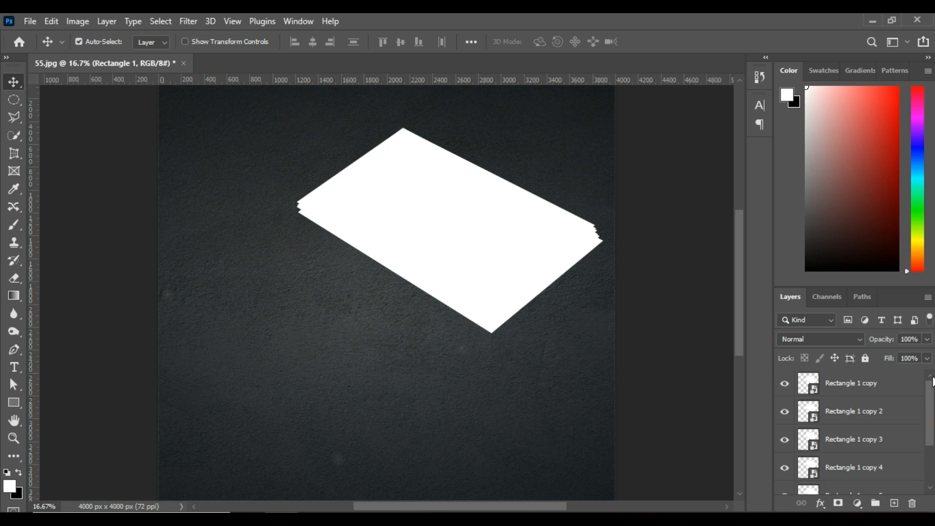
click(872, 389)
click(821, 503)
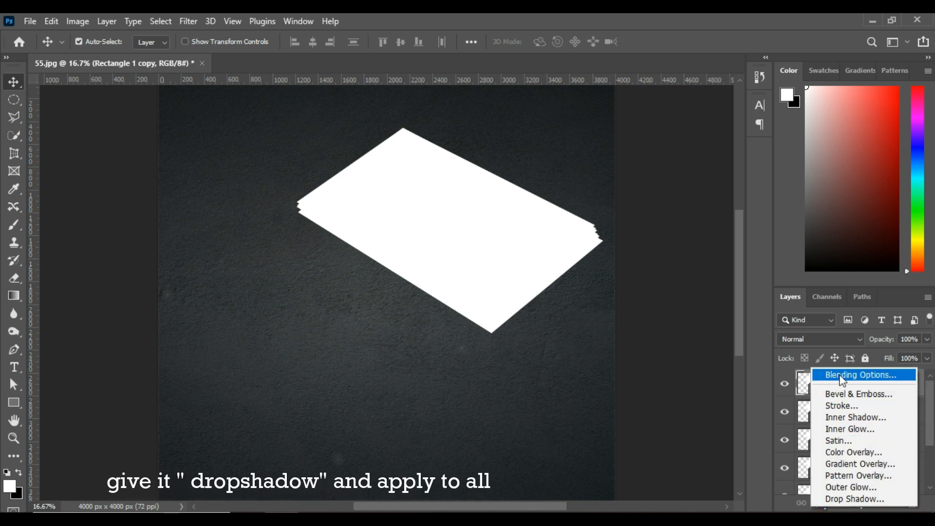
click(852, 499)
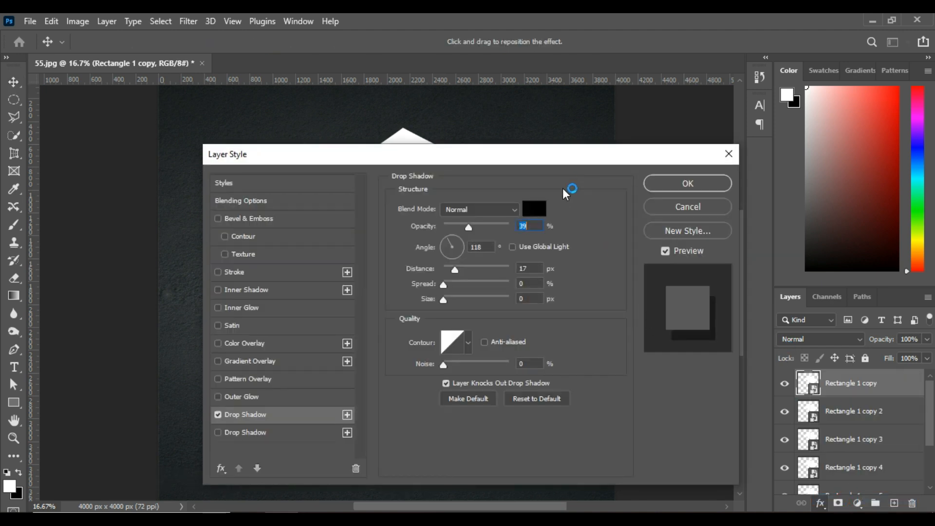
drag(561, 163, 861, 163)
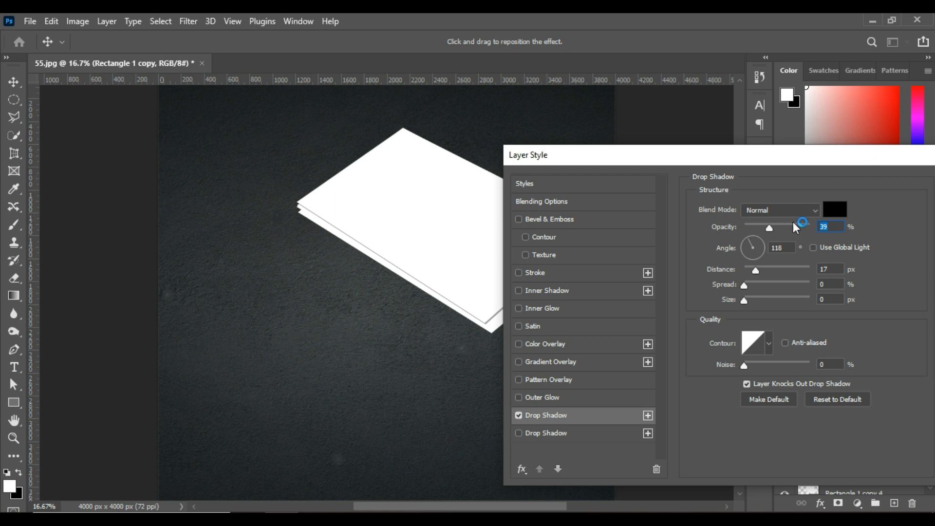
drag(744, 285, 756, 314)
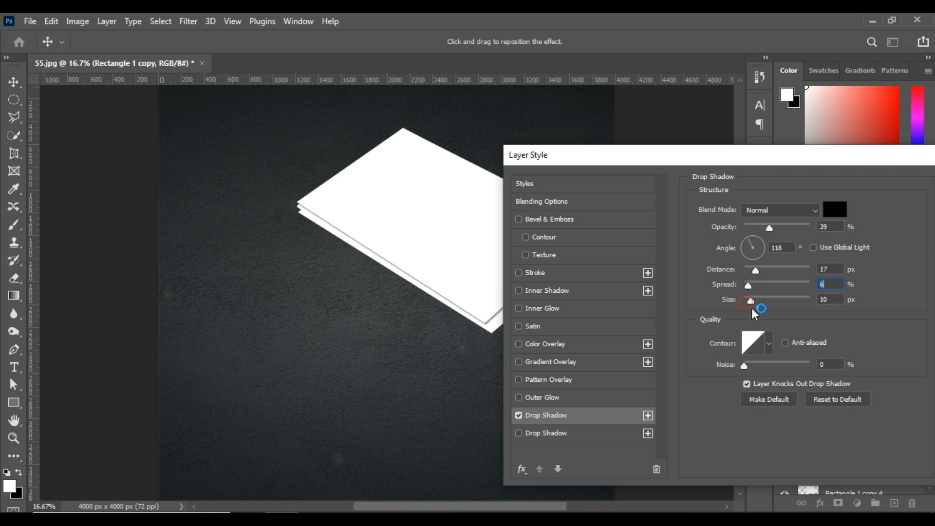
drag(852, 161, 751, 167)
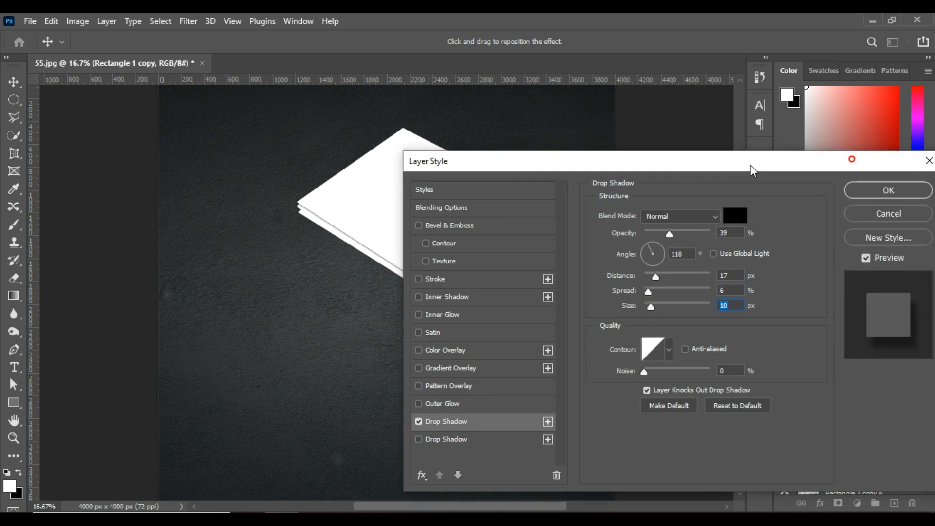
click(871, 192)
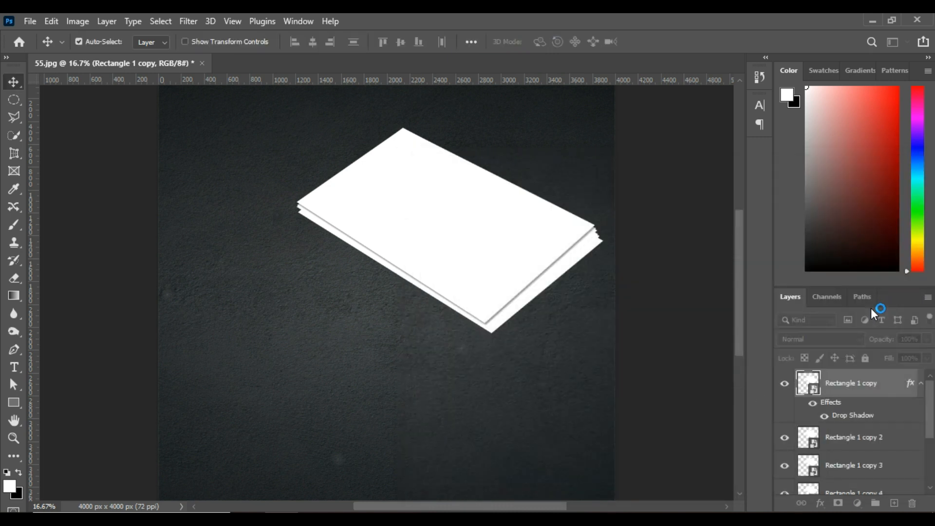
Copy the layer style from Rectangle 1 copy and paste it onto the layers from Rectangle 1 copy 2 down to Rectangle 1
right_click(863, 385)
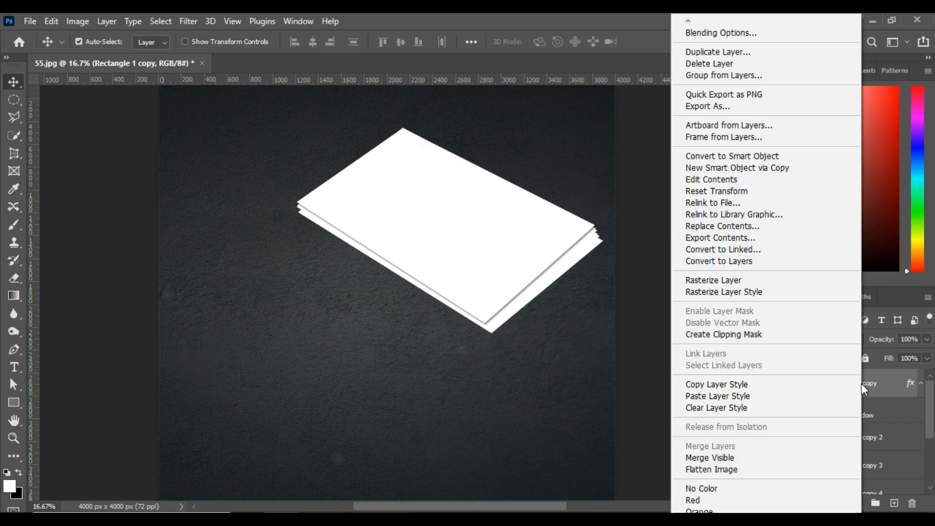
click(744, 385)
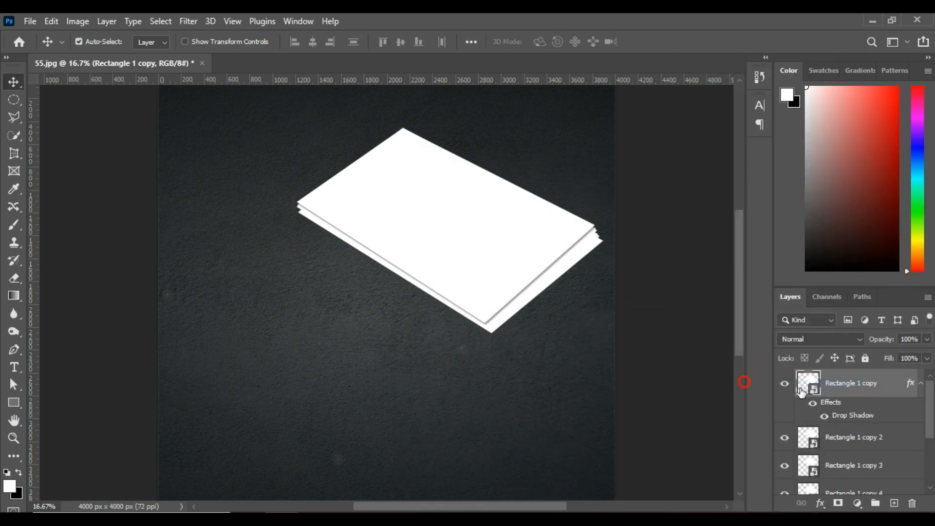
scroll(926, 411, down, 1)
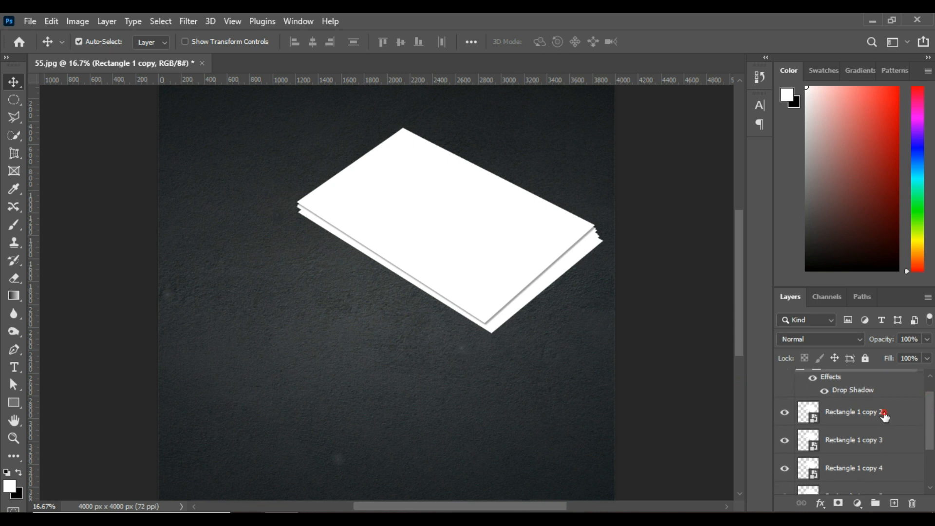
click(884, 411)
scroll(933, 417, down, 3)
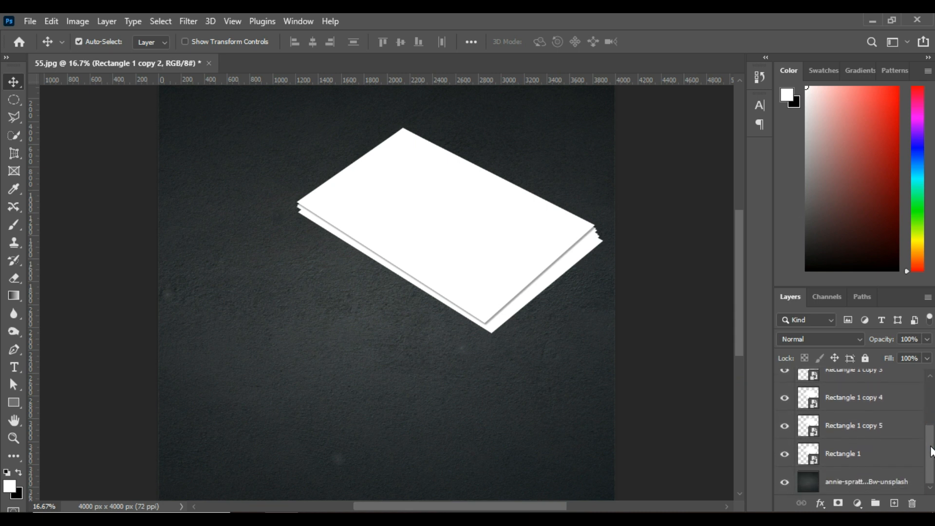
shift+click(880, 454)
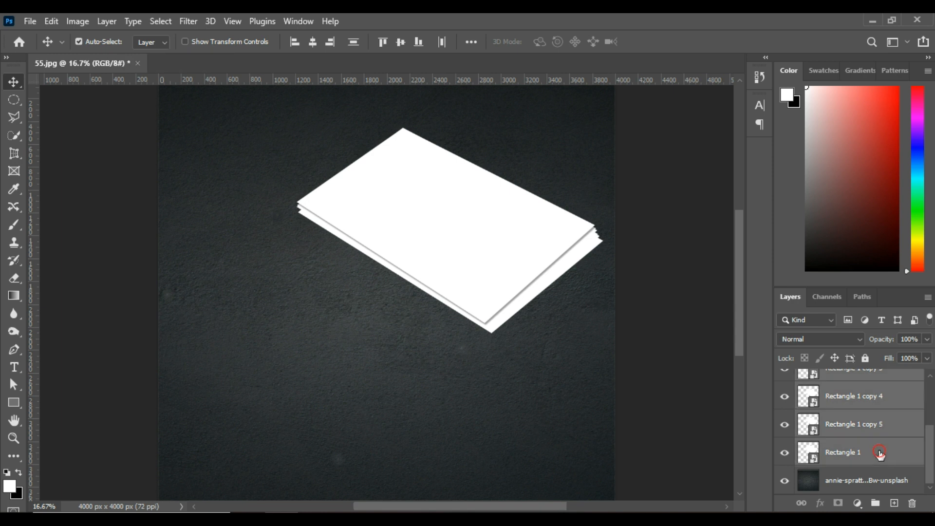
right_click(879, 454)
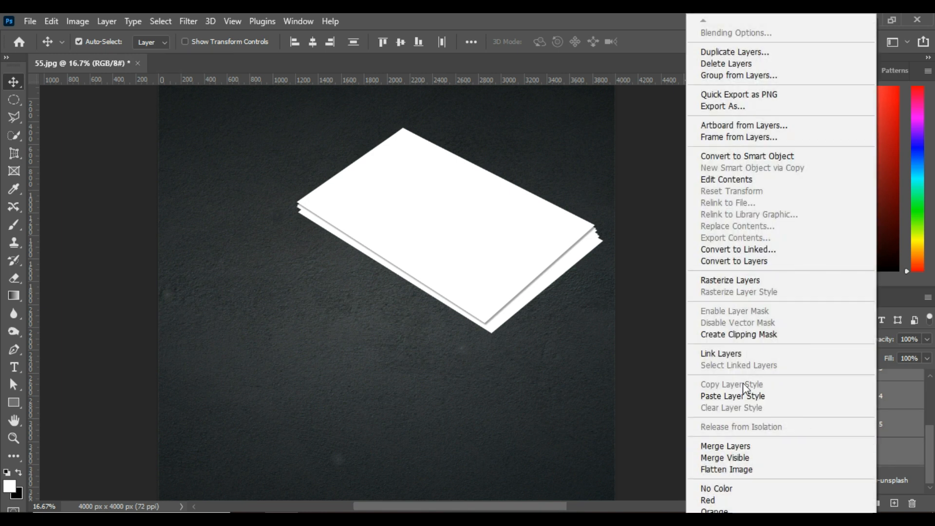
click(740, 395)
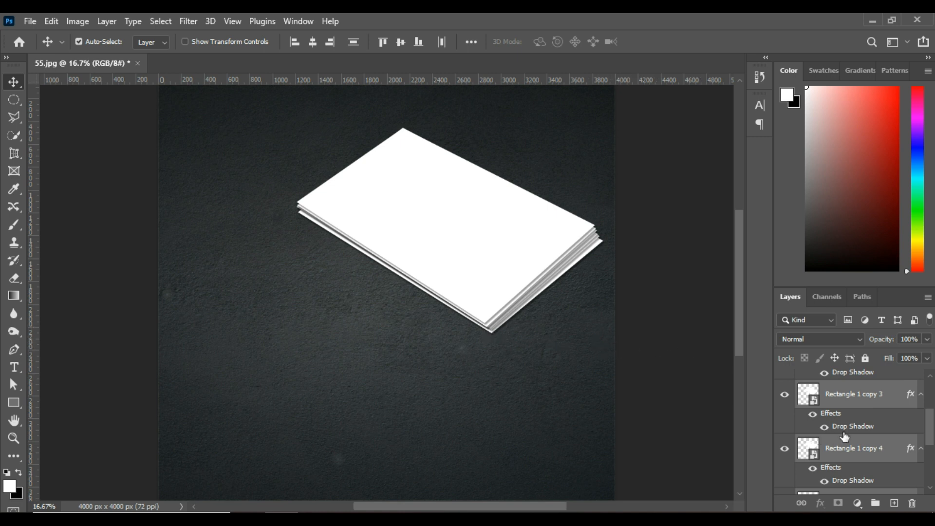
Nudge the Rectangle 1 copy 5 card down and slightly left to about X 2504 px, Y 1343 px
scroll(846, 436, down, 3)
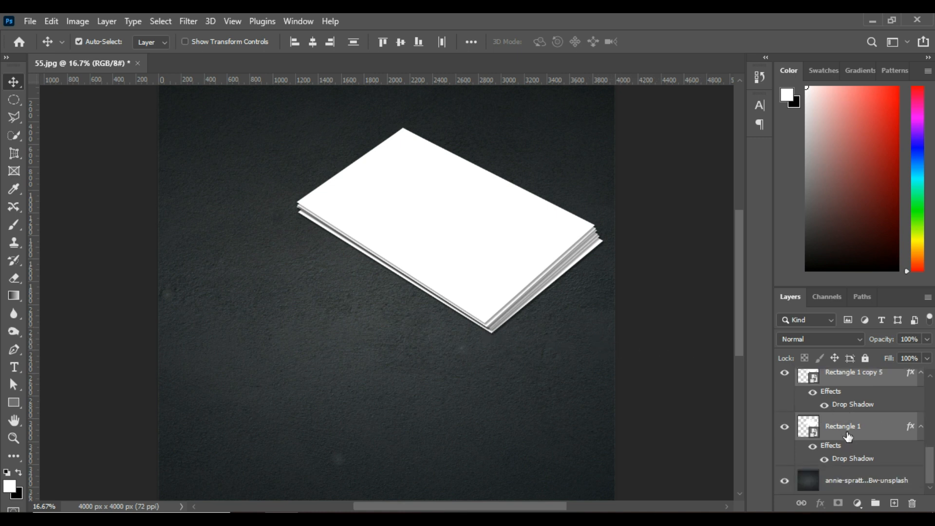
click(843, 375)
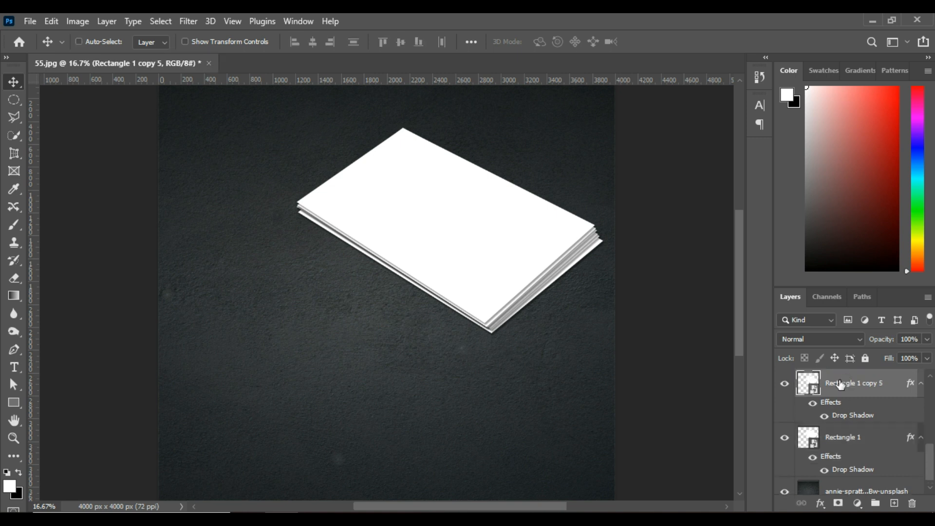
key(ctrl+t)
key(Down)
key(Down)
key(Down)
key(Down)
key(Down)
key(Down)
key(Left)
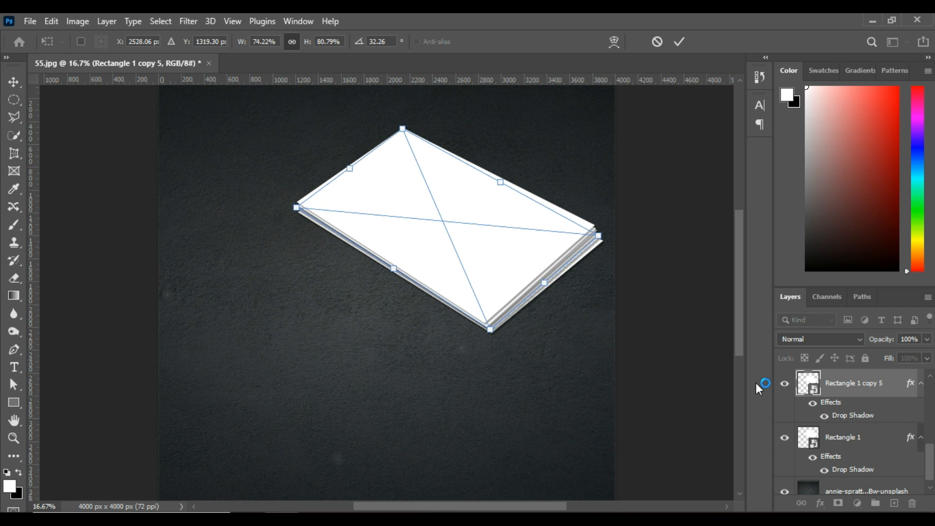
key(Down)
key(Left)
key(Left)
key(Left)
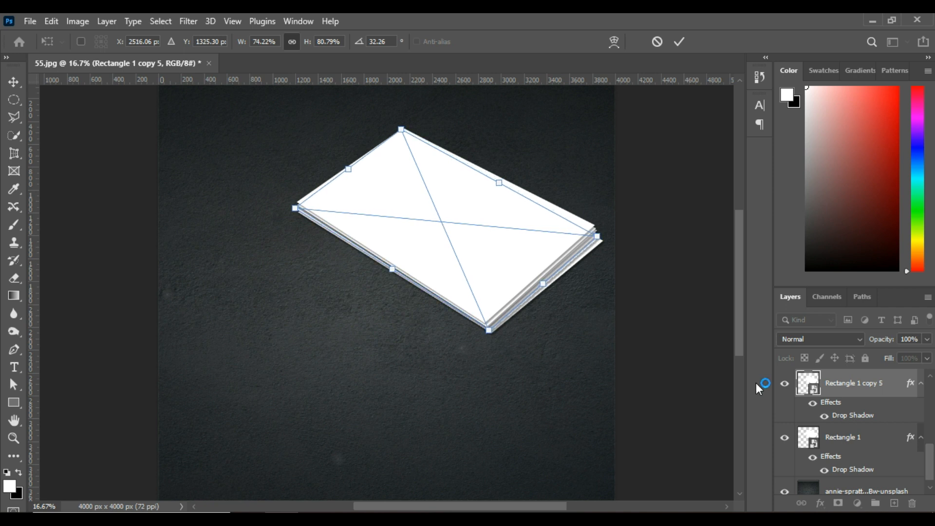
key(Down)
key(Down)
key(Down)
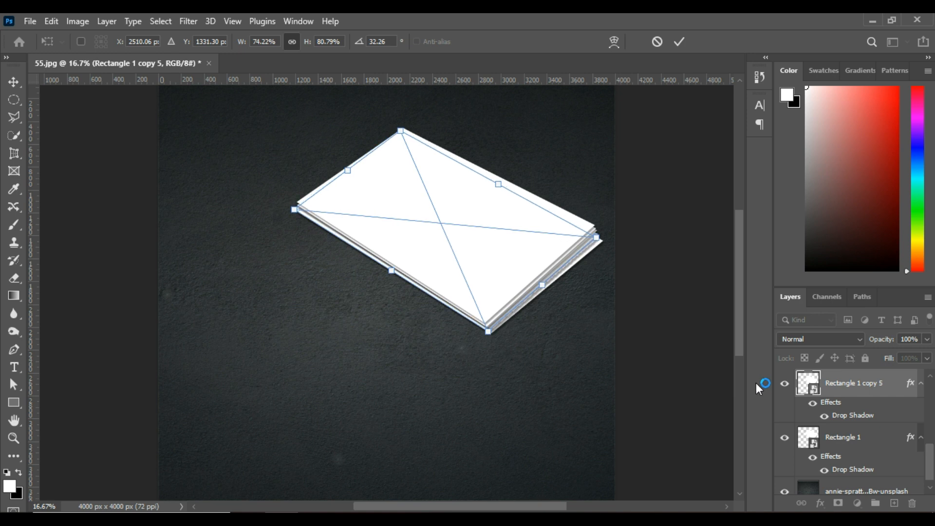
key(Left)
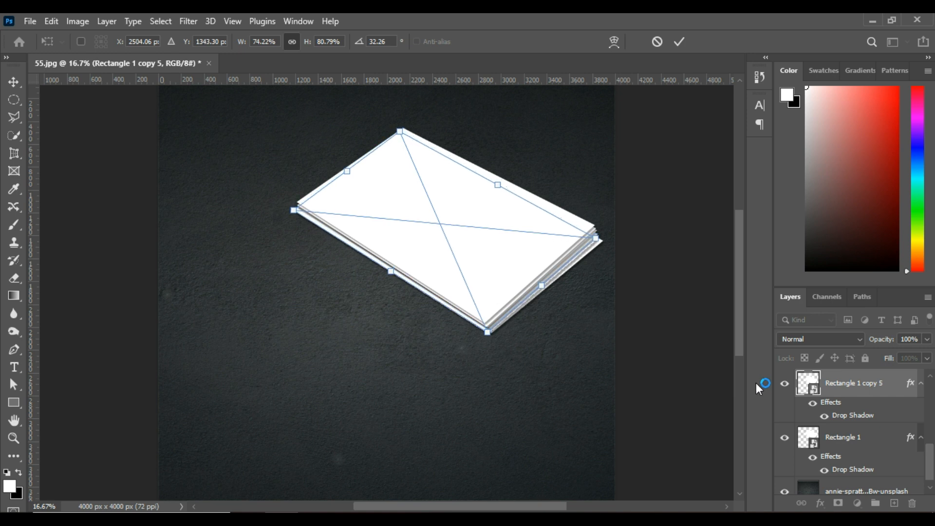
click(680, 42)
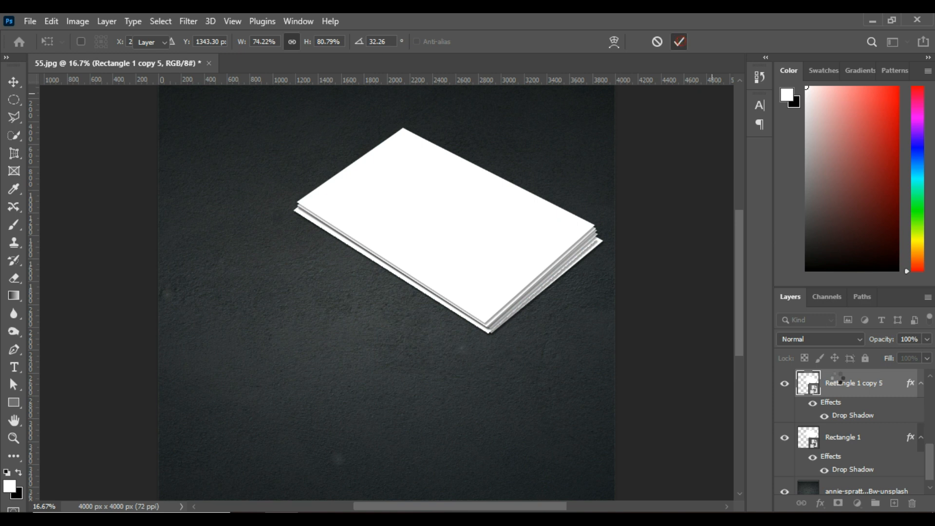
Nudge the Rectangle 1 copy 4 card about 18 px left and 12 px down, to about X 2510 px, Y 1324 px
scroll(927, 449, up, 3)
click(854, 408)
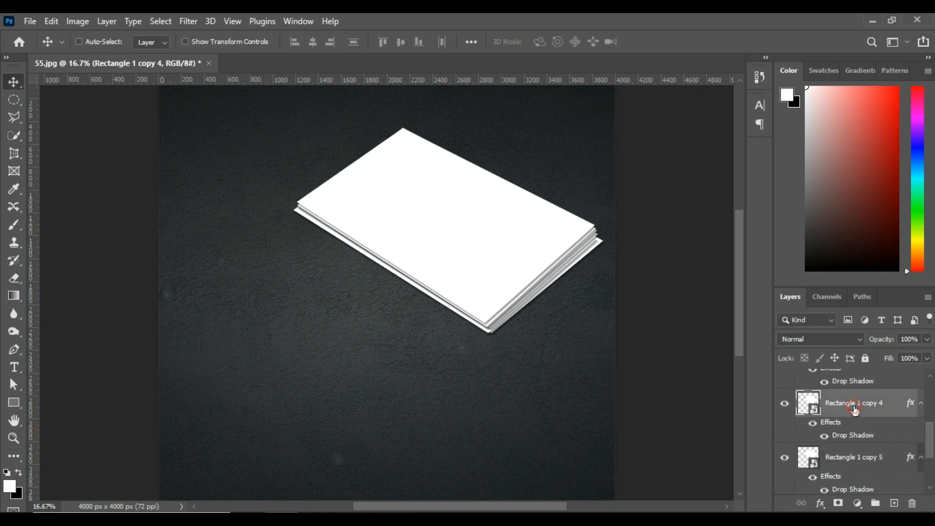
key(ctrl+t)
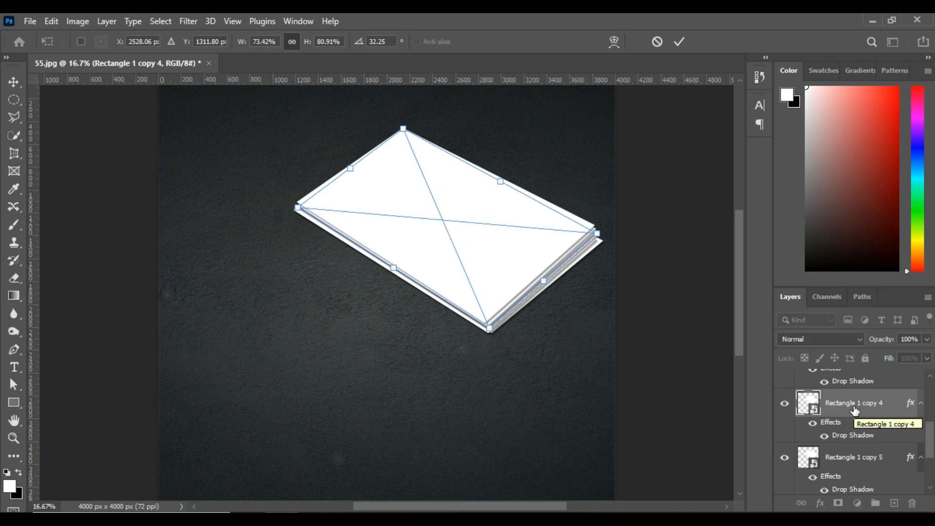
key(Left)
key(Down)
key(Left)
key(Down)
key(Left)
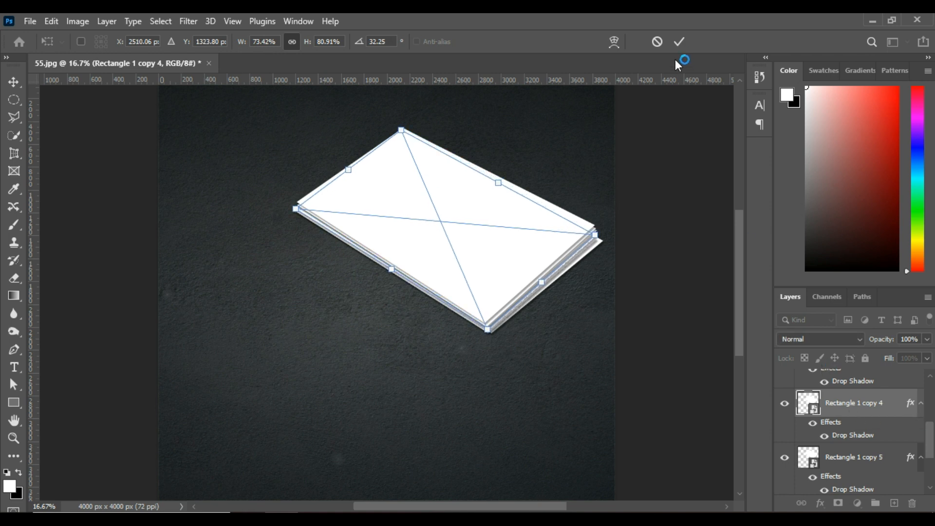
click(678, 43)
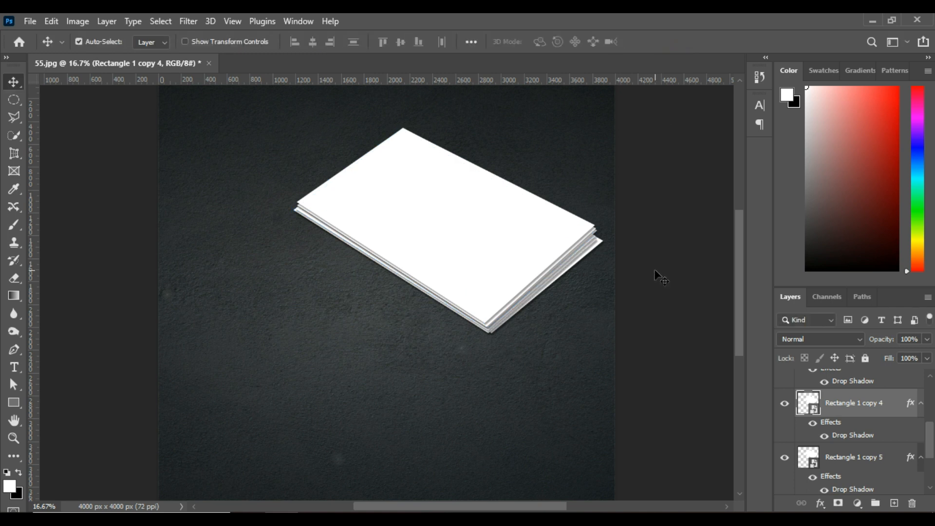
Nudge the Rectangle 1 copy 3 card about 12 px left and 18 px down, to about X 2509 px, Y 1312 px
scroll(872, 416, up, 1)
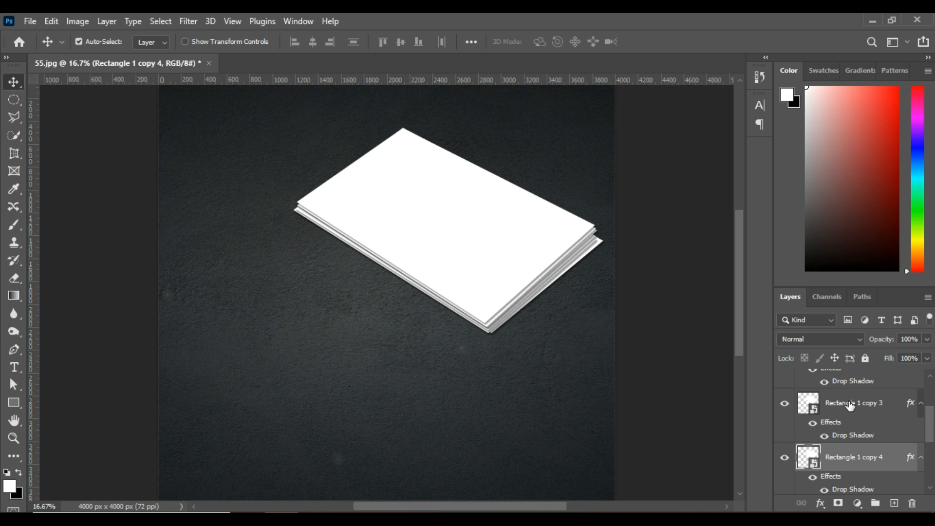
click(850, 405)
key(ctrl+t)
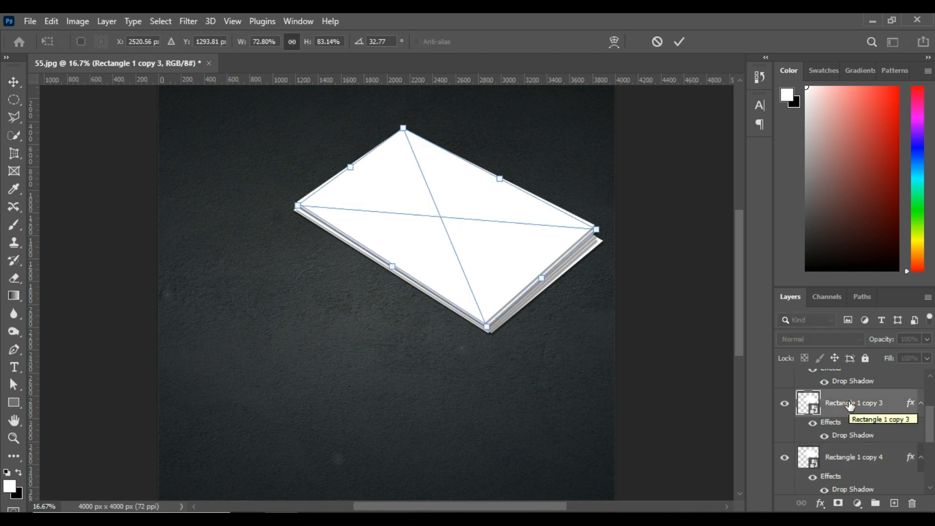
key(Down)
key(Left)
key(Down)
key(Down)
key(Left)
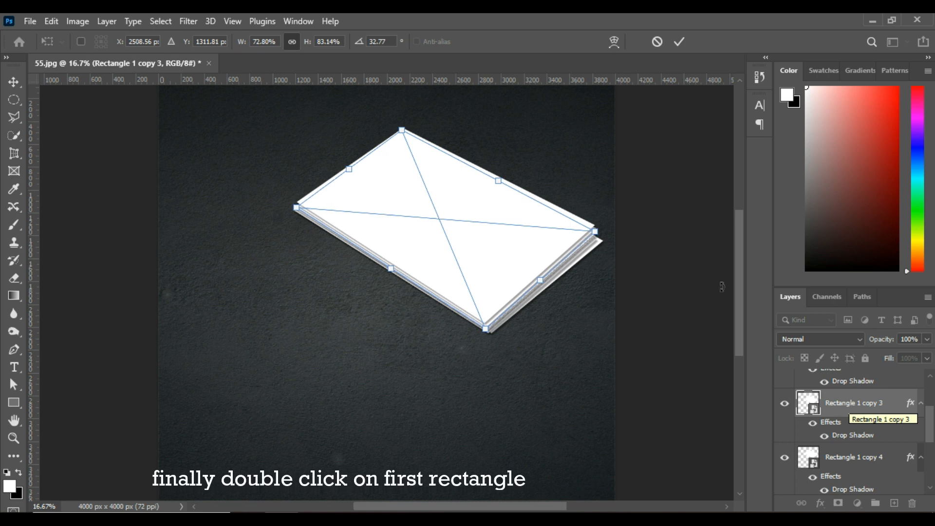
click(679, 42)
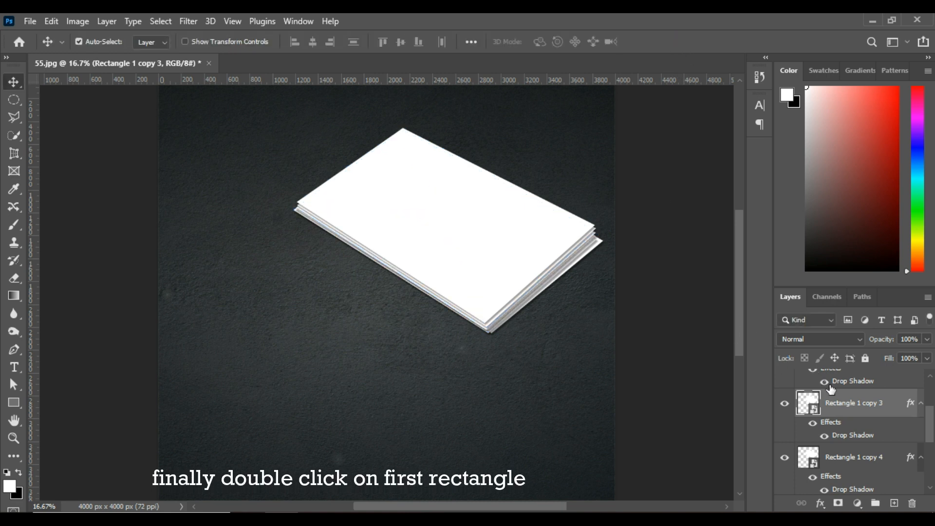
Open the Rectangle 1 copy smart object's contents and place 1-01.jpg from the business card folder in File Explorer into it
scroll(872, 400, up, 2)
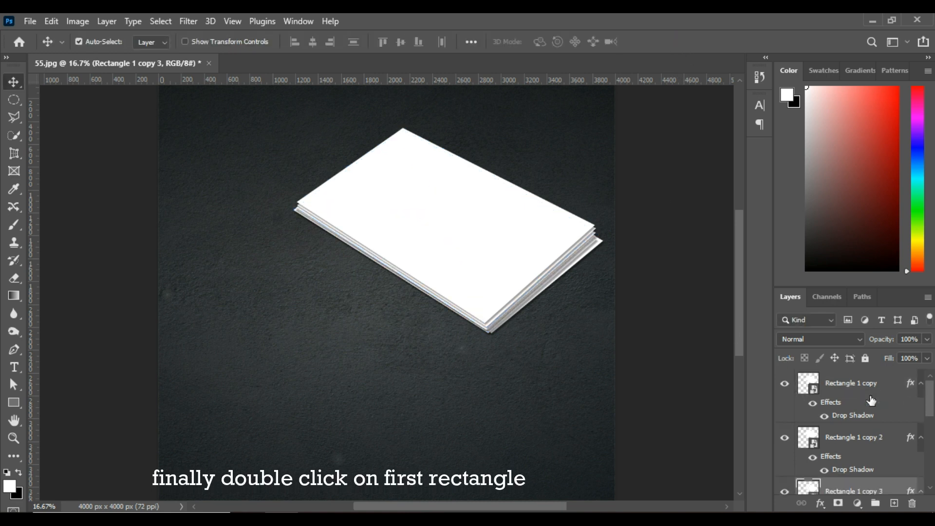
double_click(813, 390)
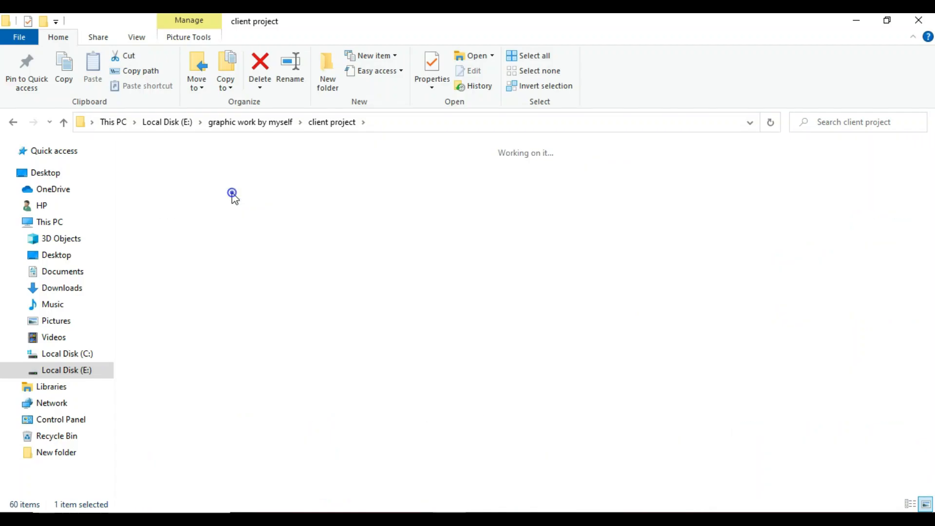
double_click(232, 194)
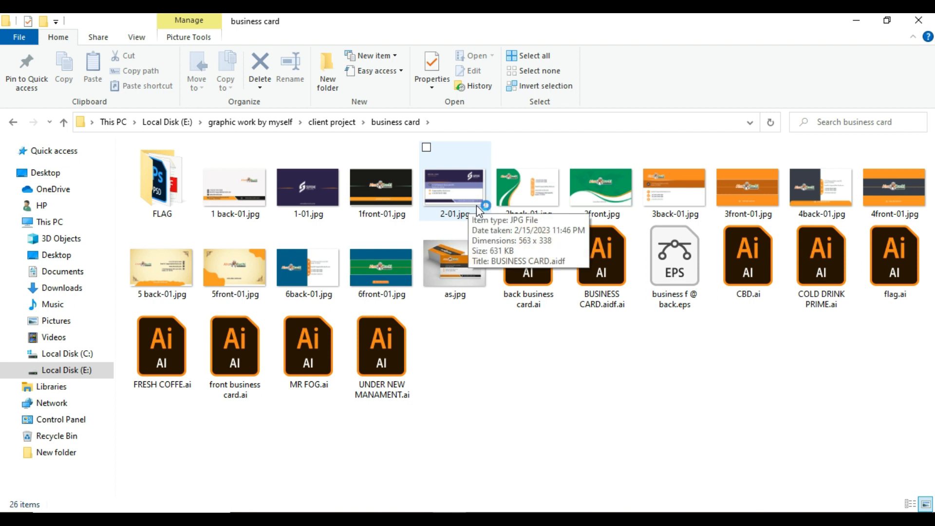
drag(328, 214, 382, 339)
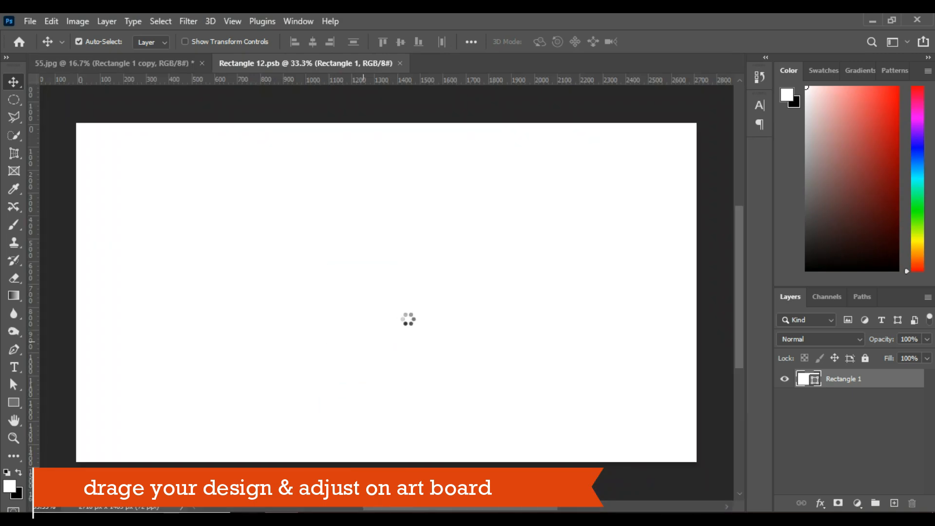
Scale the placed 1-01 design to about 1025.75% width and 946.75% height so it slightly overlaps the canvas edges
drag(420, 272, 697, 122)
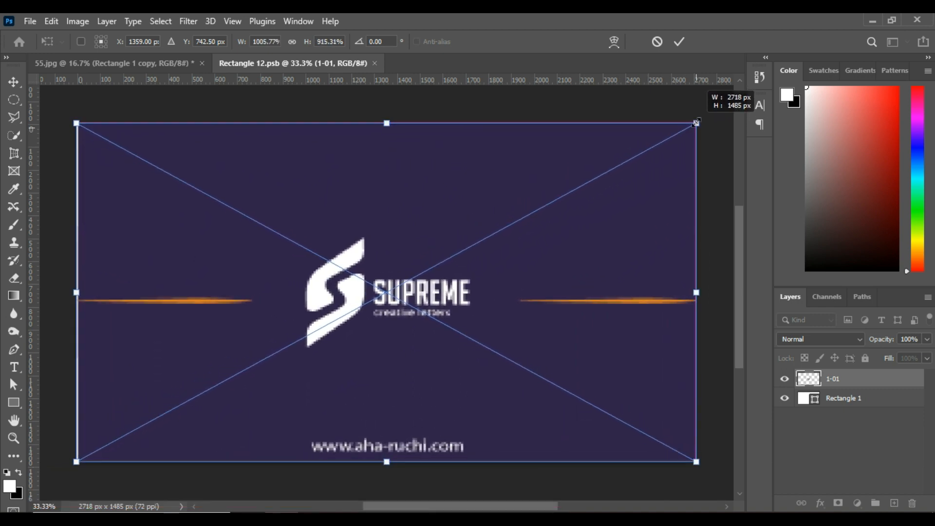
drag(704, 121, 703, 117)
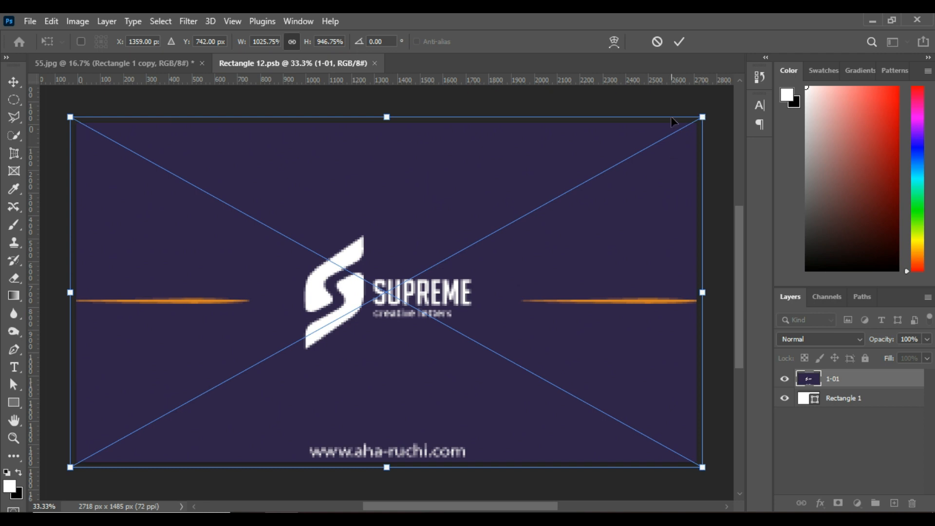
click(681, 42)
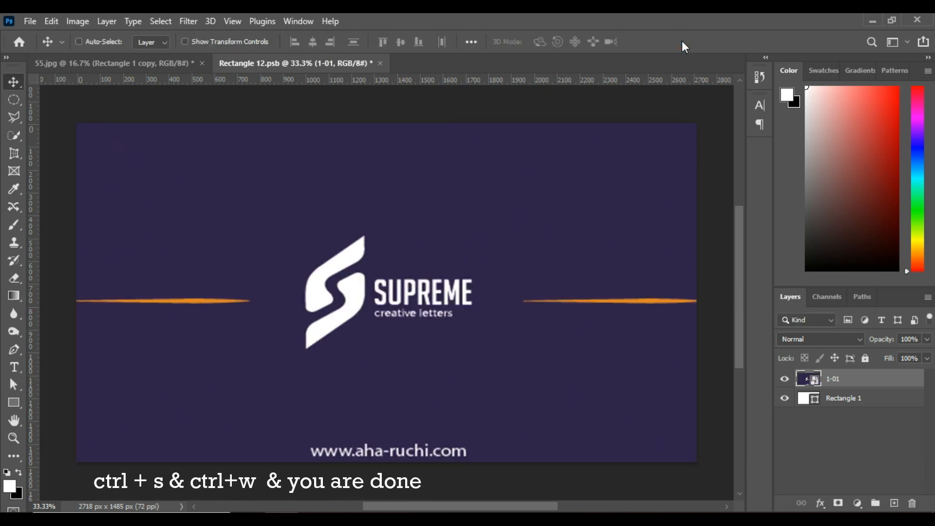
Save the smart object document Rectangle 12.psb and close it to return to the mockup
key(ctrl+s)
key(ctrl+w)
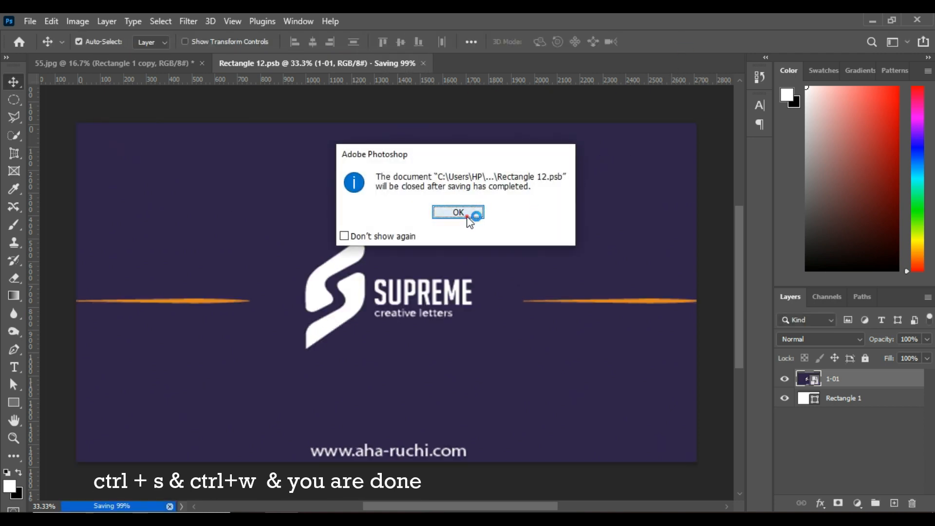
click(458, 213)
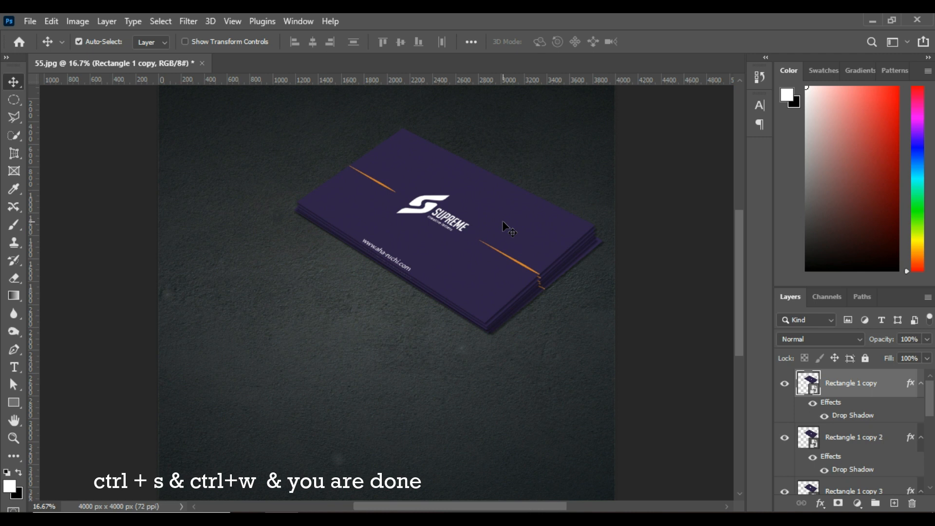
Set the Rectangle 1 layer's drop shadow to 84% opacity, 85° angle, 51 px distance and 92 px size
scroll(858, 441, down, 5)
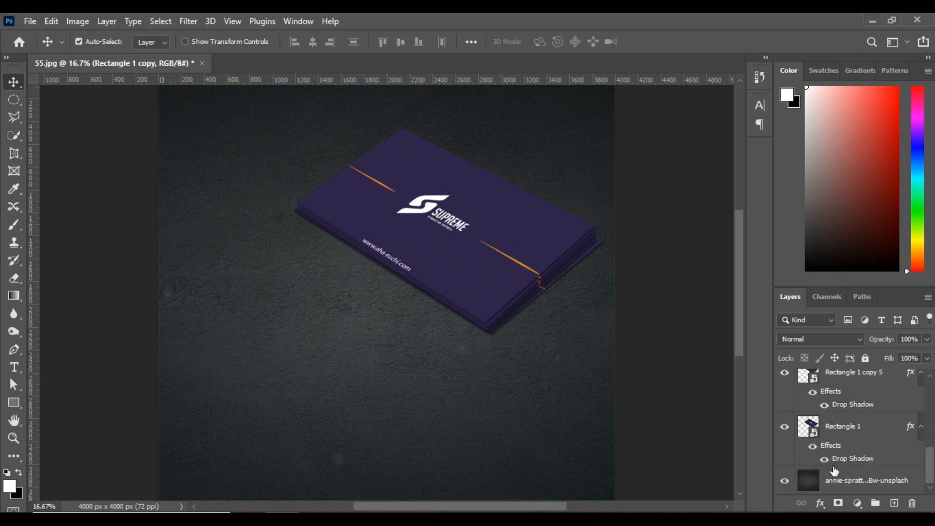
click(842, 460)
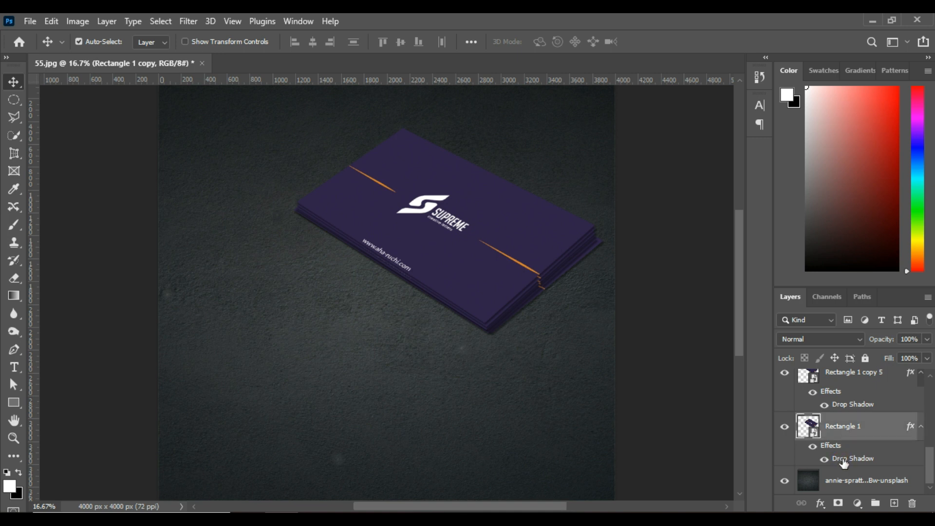
double_click(844, 460)
drag(735, 167, 855, 174)
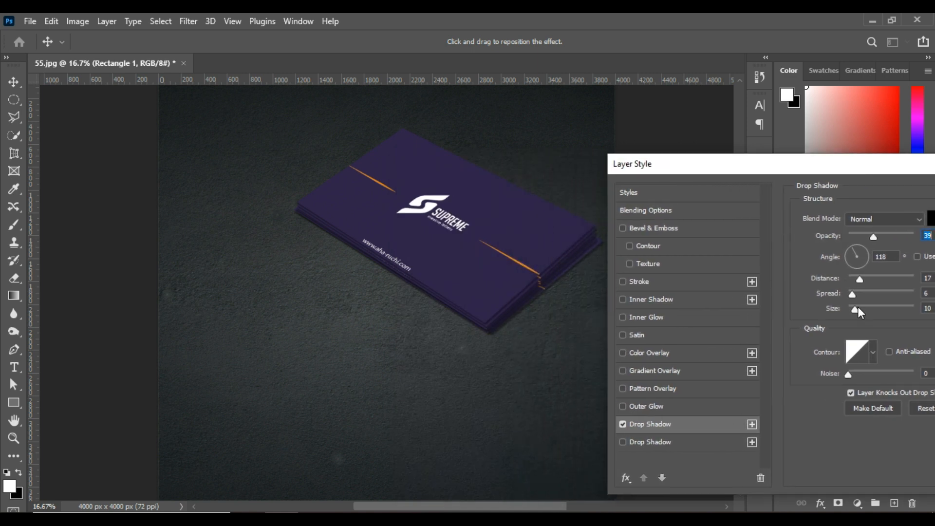
drag(861, 308, 868, 308)
drag(887, 235, 905, 235)
drag(866, 309, 876, 310)
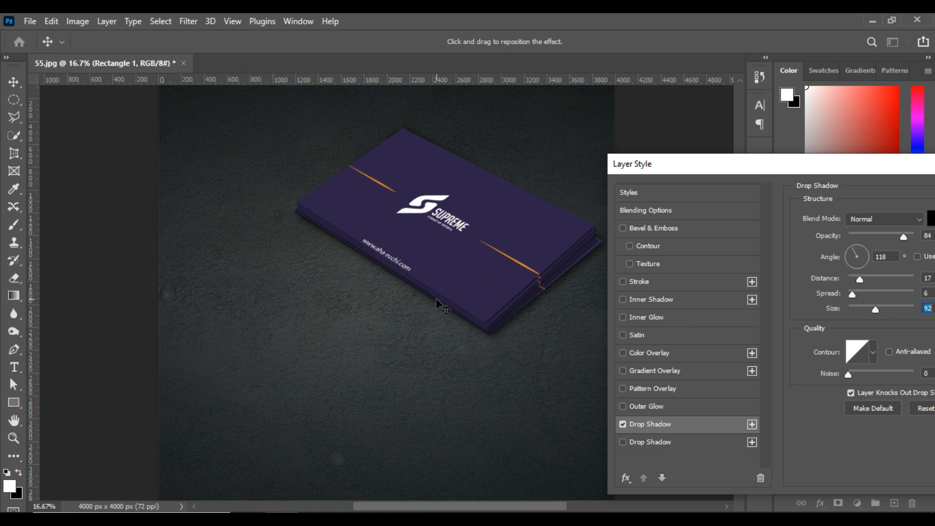
drag(427, 293, 430, 297)
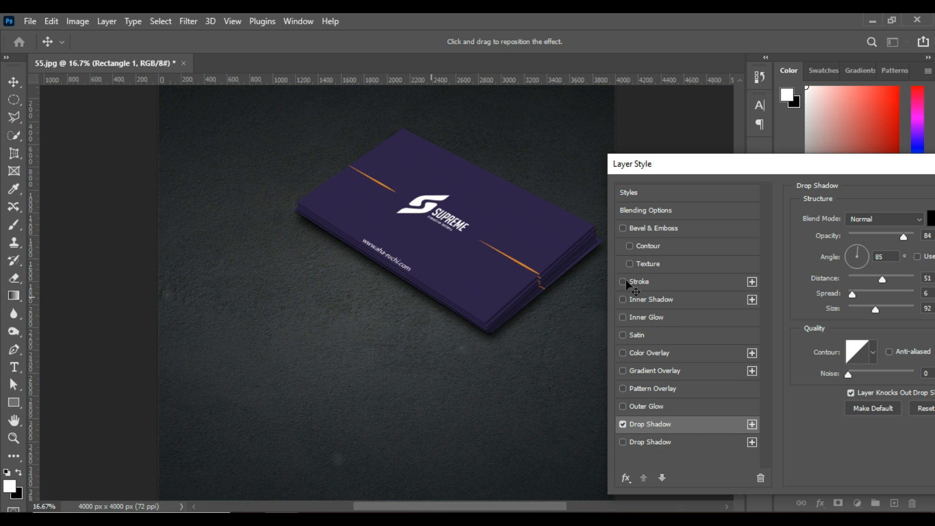
drag(867, 164, 729, 179)
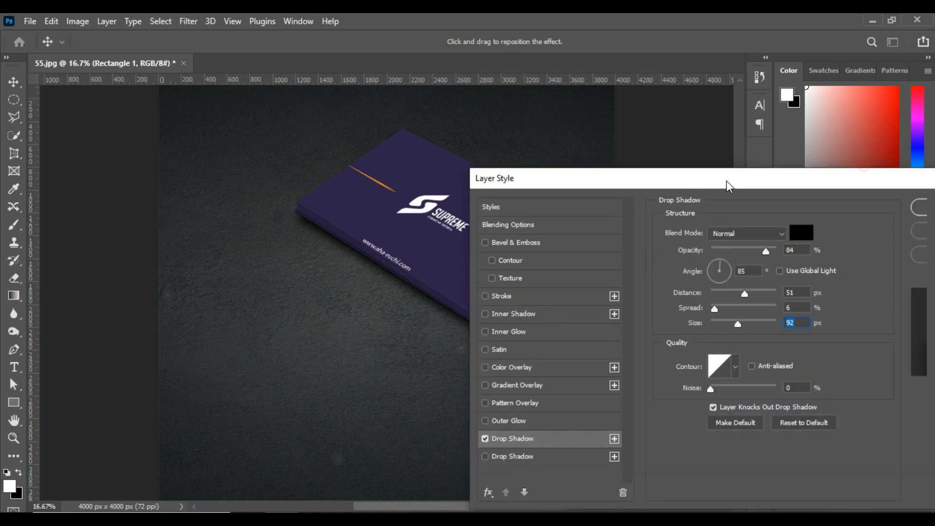
click(925, 208)
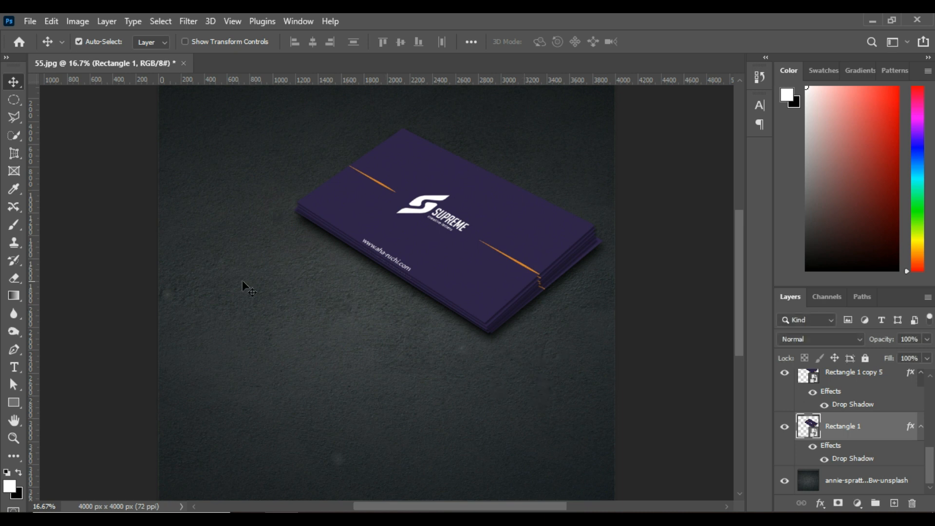
Draw a white rectangle about 2208 px by 1299 px below the card stack and move its layer directly above the background
click(21, 407)
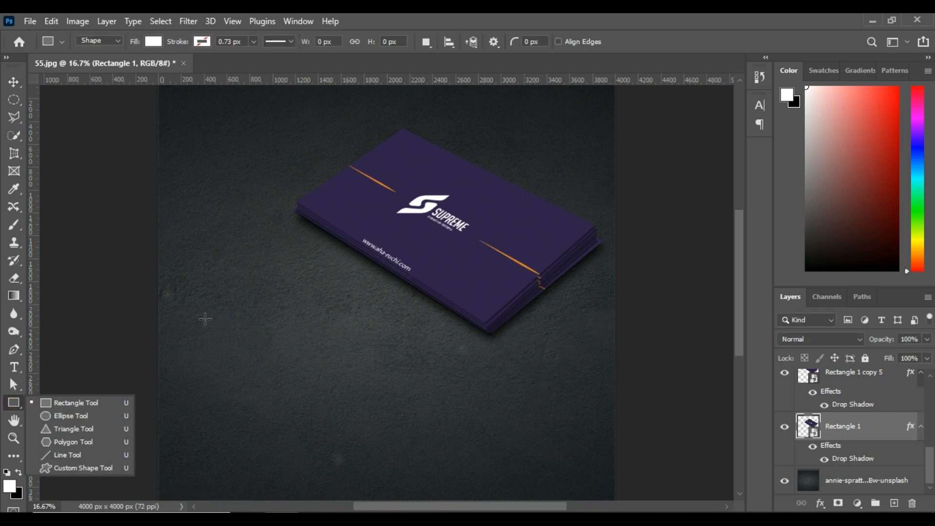
drag(186, 312, 438, 460)
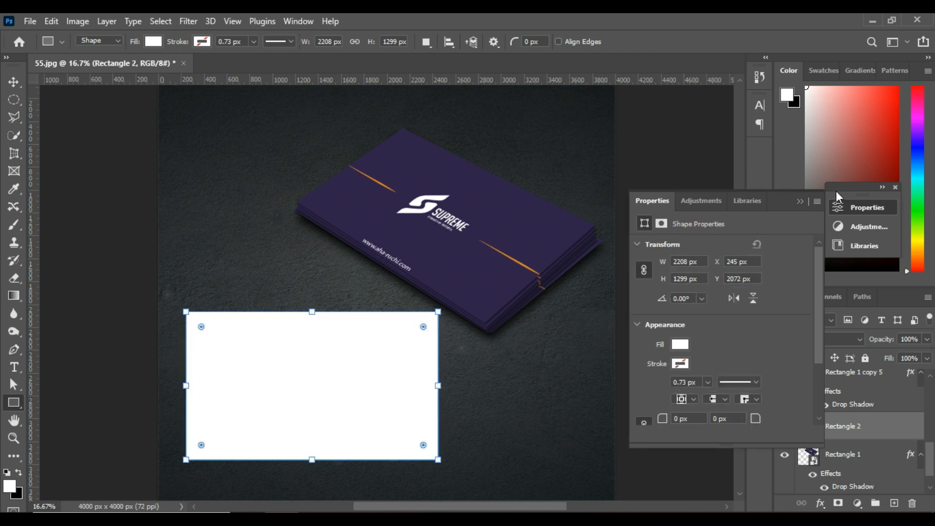
click(896, 188)
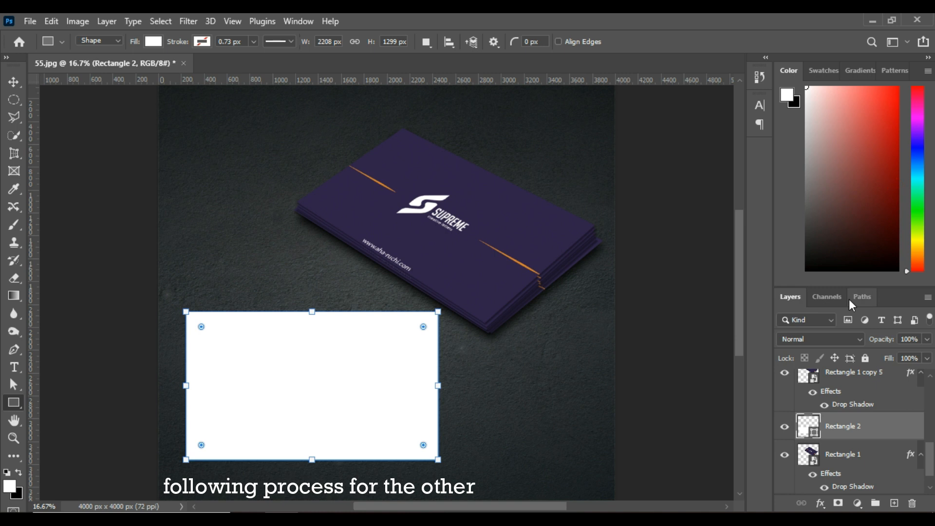
scroll(876, 434, down, 1)
drag(847, 398, 875, 473)
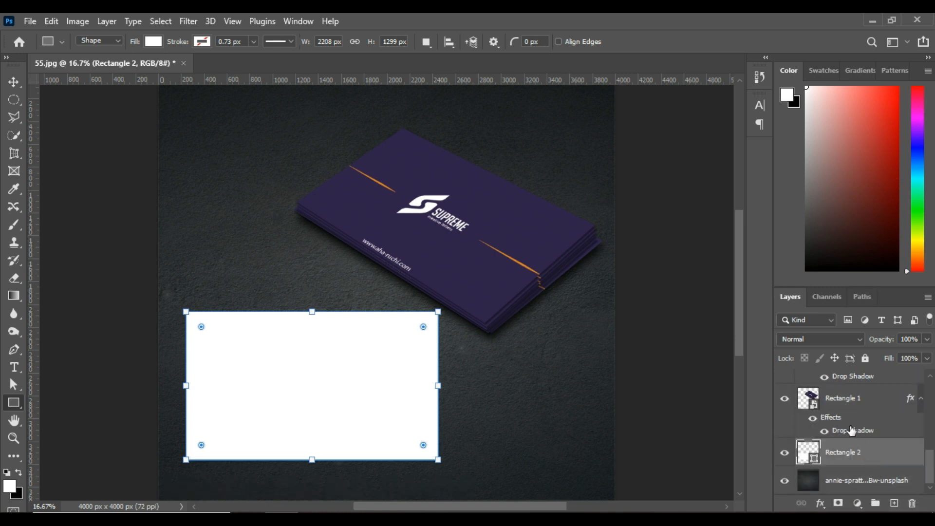
Group Rectangle 1 and all its copies into one layer group
click(837, 401)
drag(932, 466, 932, 385)
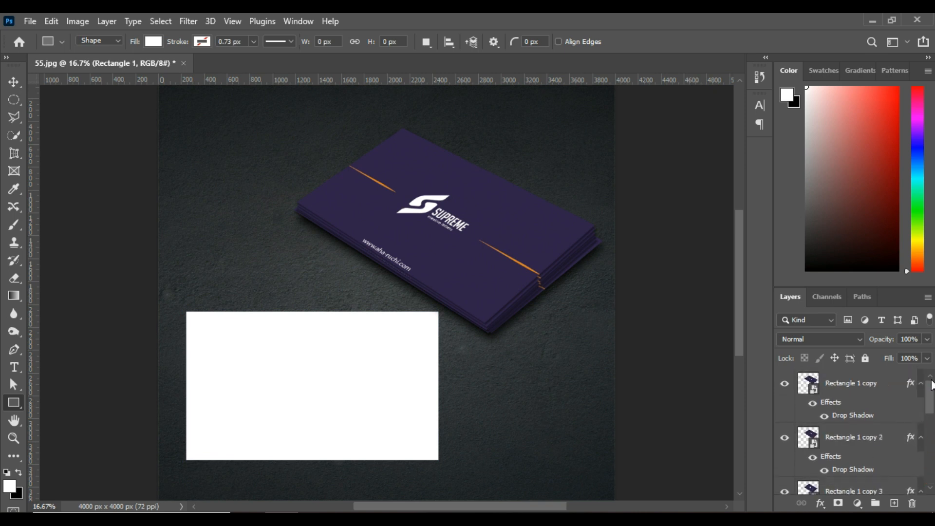
shift+click(876, 387)
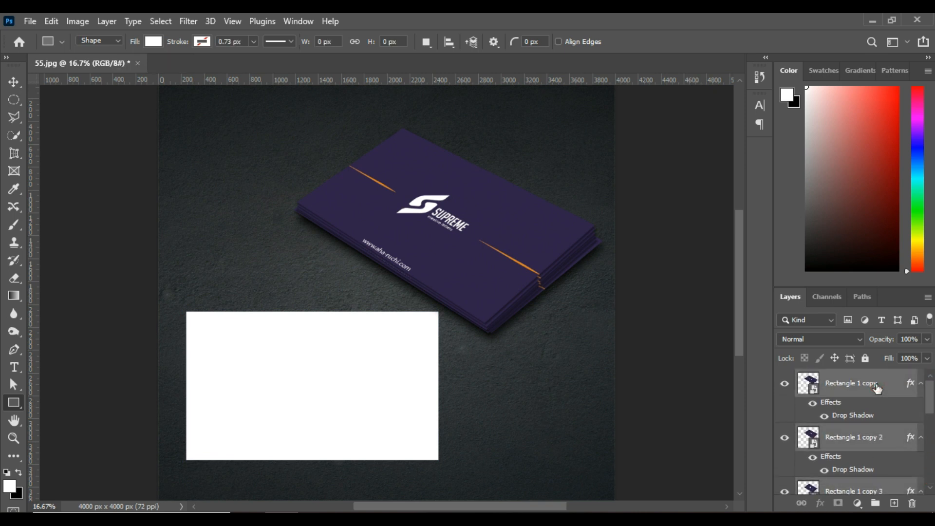
key(ctrl+g)
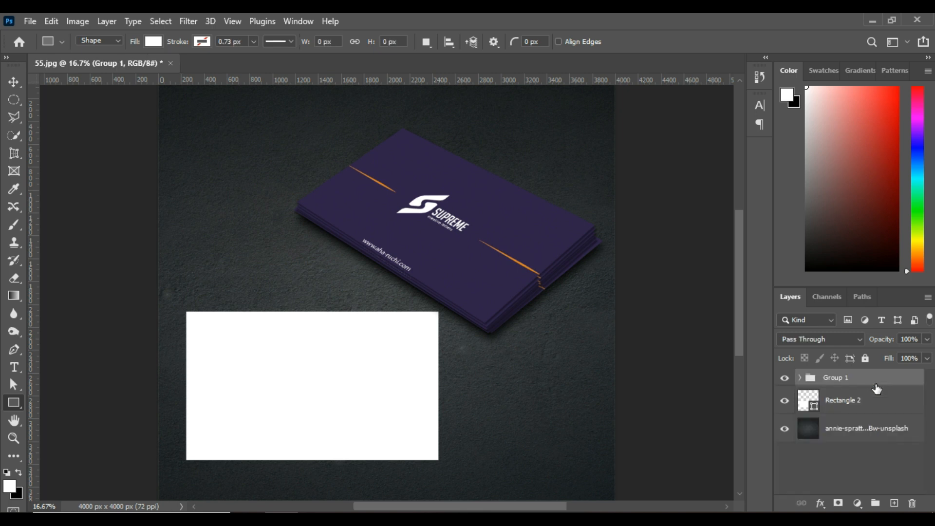
Convert Rectangle 2 to a smart object and rotate it clockwise to lie alongside the purple card stack
right_click(834, 411)
click(704, 201)
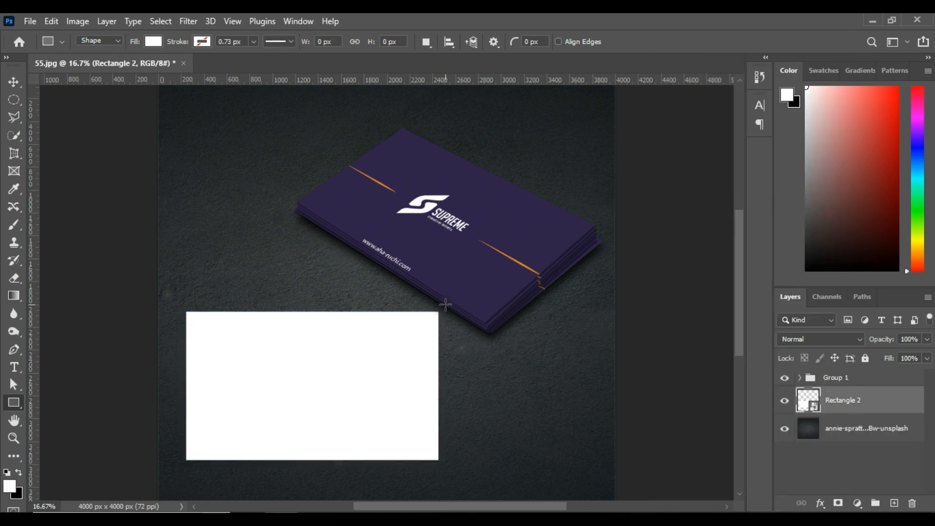
key(v)
key(ctrl+t)
drag(465, 302, 488, 402)
drag(324, 341, 326, 315)
Distort the corners of the rotated white card so it follows a perspective similar to the purple stack's
right_click(334, 326)
click(390, 138)
drag(252, 216, 277, 215)
drag(170, 339, 166, 300)
drag(379, 480, 338, 460)
drag(461, 356, 464, 349)
mouse_move(277, 220)
mouse_down()
mouse_move(294, 251)
mouse_move(280, 214)
mouse_up()
key(Return)
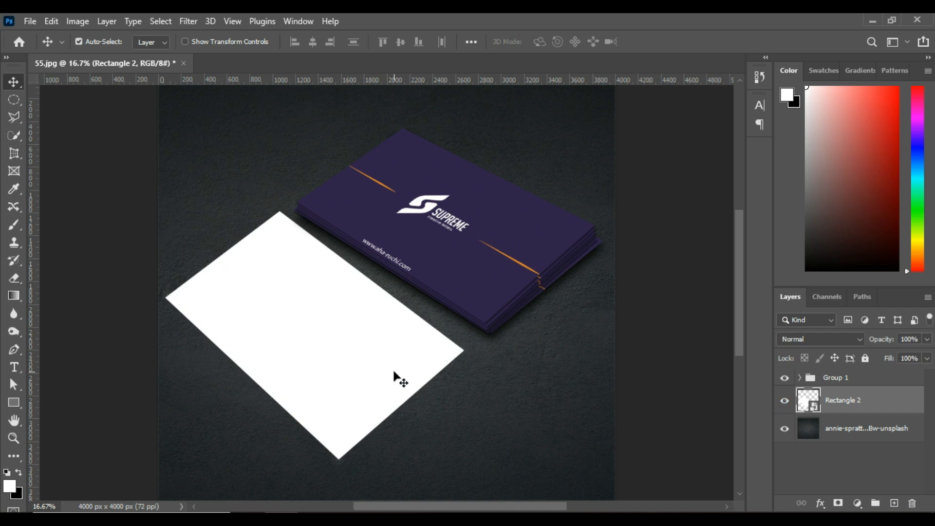
Duplicate Rectangle 2 and distort the original's outer corners slightly downward to form a second card edge
drag(872, 419, 894, 503)
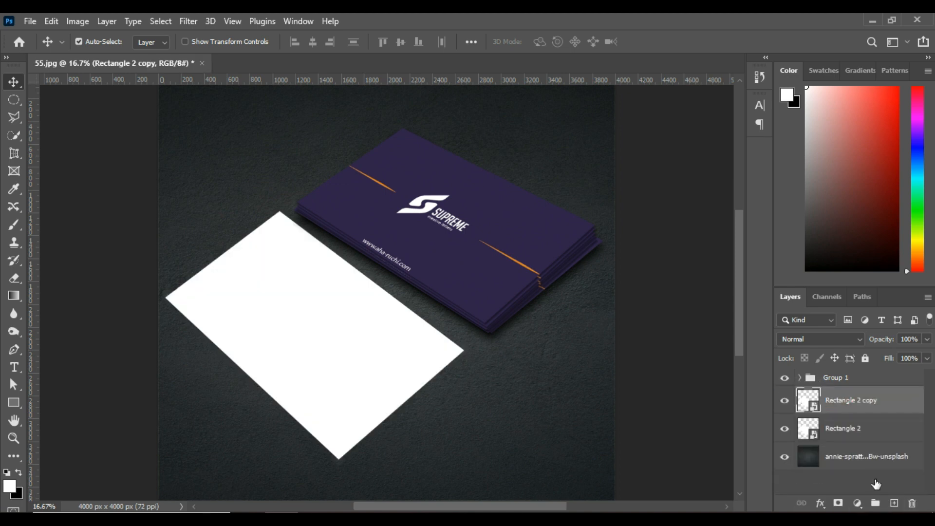
click(845, 441)
key(ctrl+t)
right_click(383, 359)
click(415, 175)
drag(463, 350, 465, 354)
drag(338, 459, 338, 462)
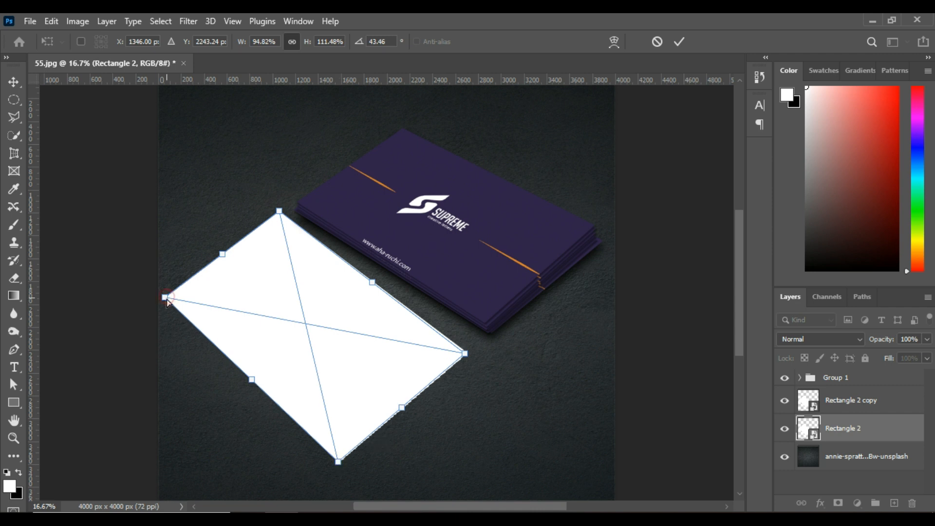
drag(166, 298, 167, 302)
click(679, 43)
Make a second copy of Rectangle 2 and distort the bottom original slightly outward to expose a third card edge
drag(856, 428, 895, 504)
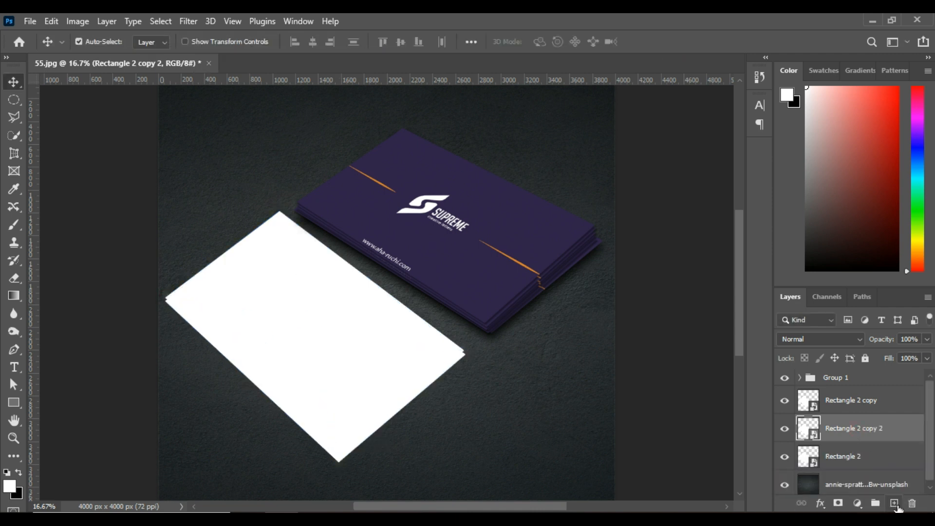
click(850, 456)
key(ctrl+t)
right_click(412, 358)
click(440, 171)
drag(464, 354, 466, 356)
drag(343, 465, 345, 467)
drag(166, 304, 167, 302)
click(679, 42)
Make a third copy of Rectangle 2 and offset the bottom original's corners slightly to add a fourth card edge
drag(882, 467, 895, 503)
click(843, 481)
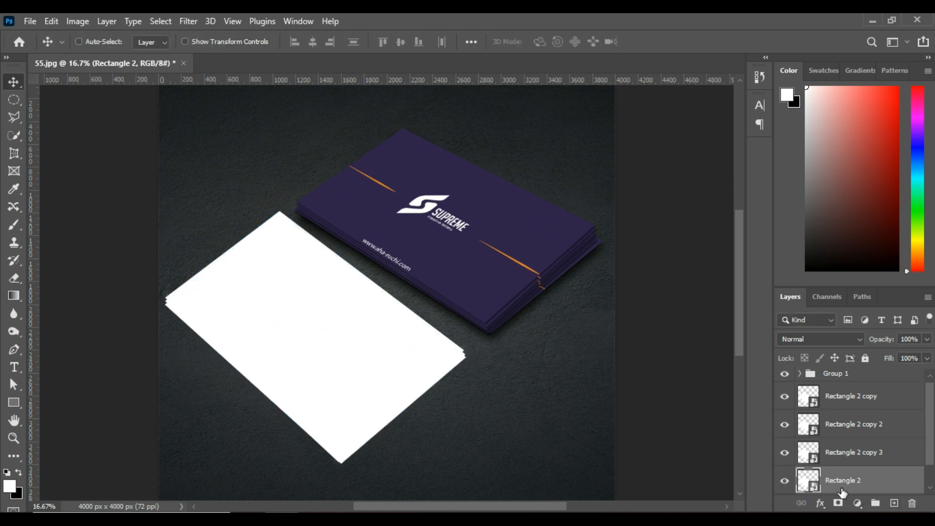
key(ctrl+t)
right_click(316, 323)
click(466, 361)
drag(466, 361, 467, 362)
drag(343, 466, 342, 466)
drag(165, 308, 166, 304)
click(680, 42)
Make a fourth copy of Rectangle 2 and distort the bottom original's corners downward to add a fifth card edge
scroll(856, 458, down, 1)
drag(856, 458, 895, 503)
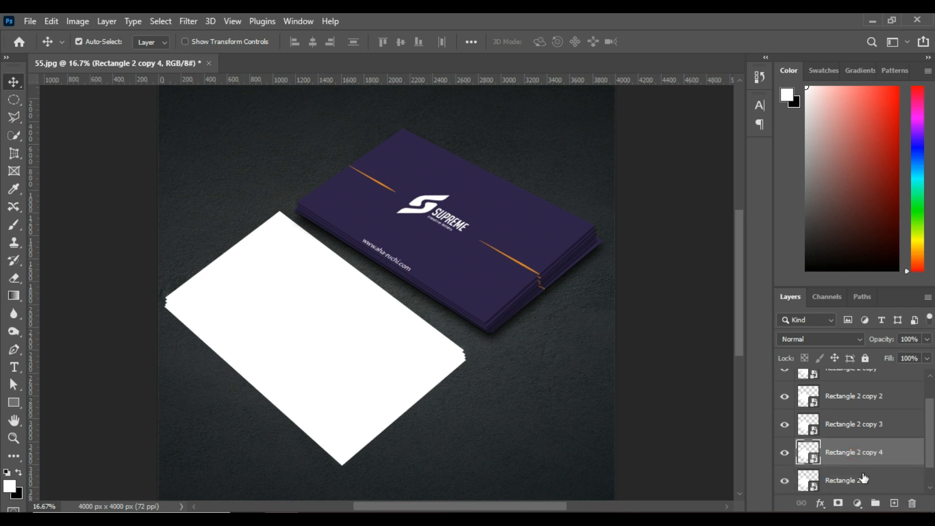
click(859, 484)
key(ctrl+t)
right_click(358, 352)
click(392, 169)
drag(471, 359, 468, 364)
drag(341, 469, 343, 471)
drag(166, 306, 169, 312)
click(680, 41)
Apply the drop shadow layer style of Rectangle 1 copy to Rectangle 2 and all its copies
scroll(807, 385, up, 2)
click(799, 379)
right_click(840, 400)
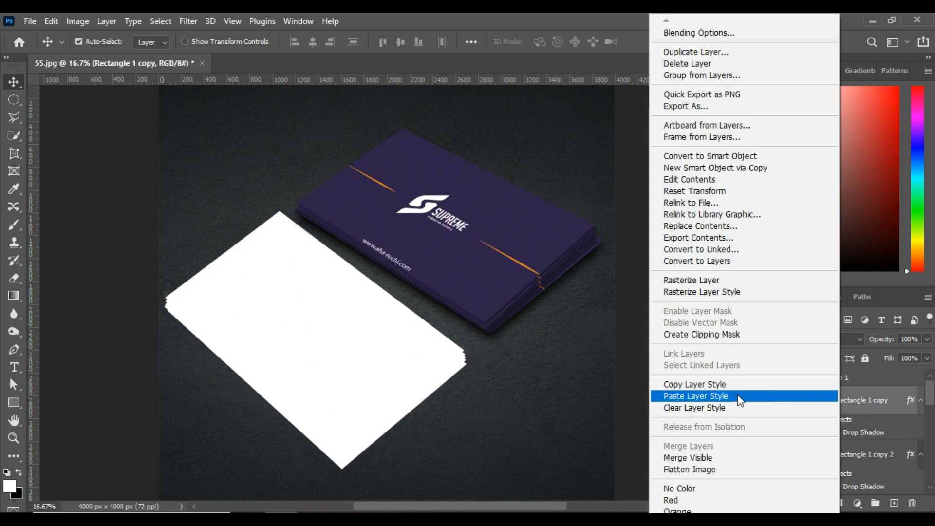
click(729, 399)
click(799, 378)
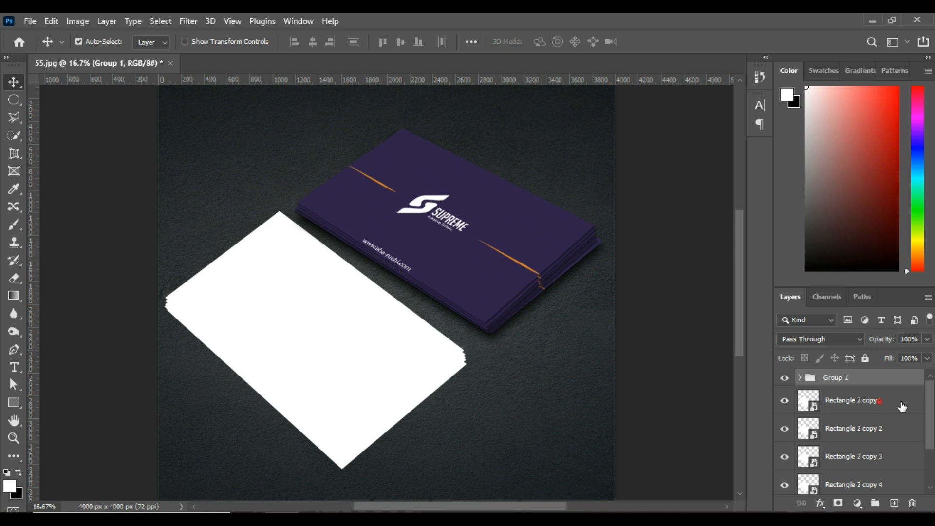
click(902, 407)
scroll(930, 447, down, 2)
shift+click(862, 458)
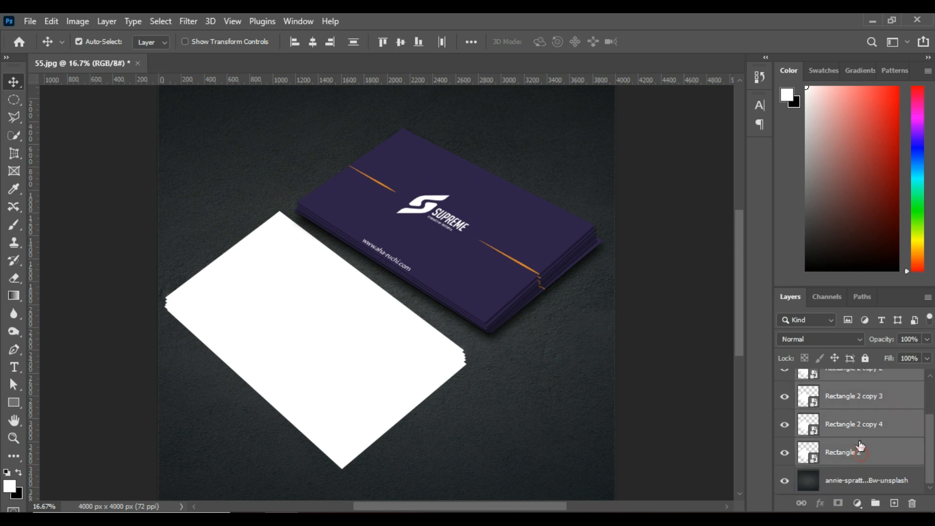
right_click(863, 458)
click(713, 397)
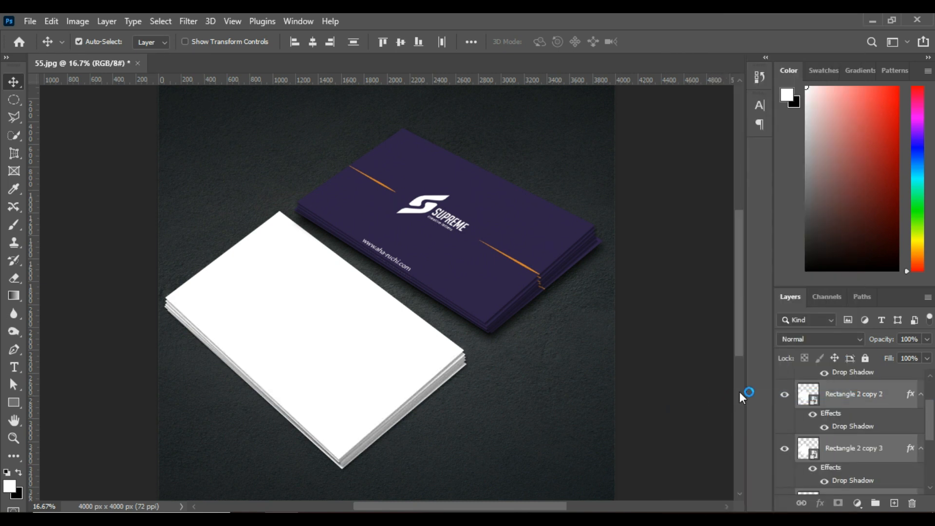
Open the Rectangle 2 copy smart object's contents and place 2-01.jpg from the business card folder, enlarged to cover the whole canvas
scroll(875, 439, up, 2)
double_click(815, 408)
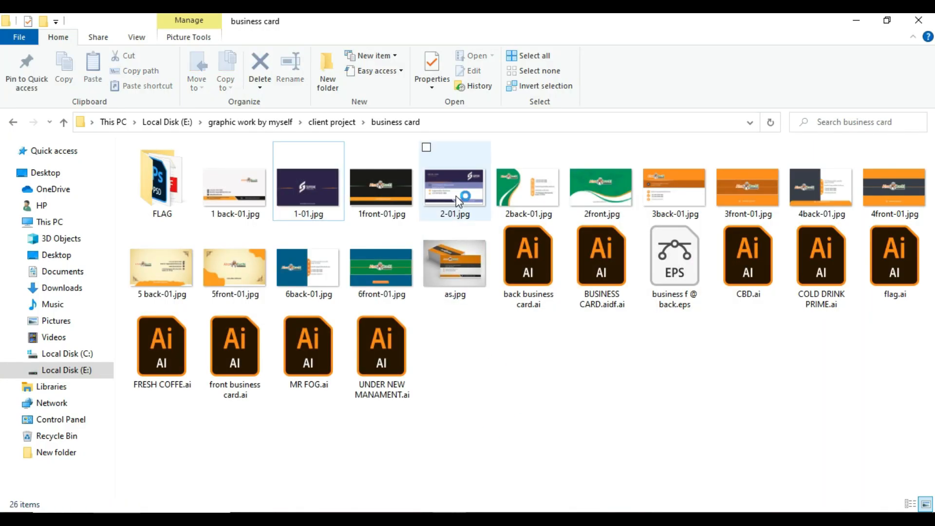
drag(456, 196, 390, 350)
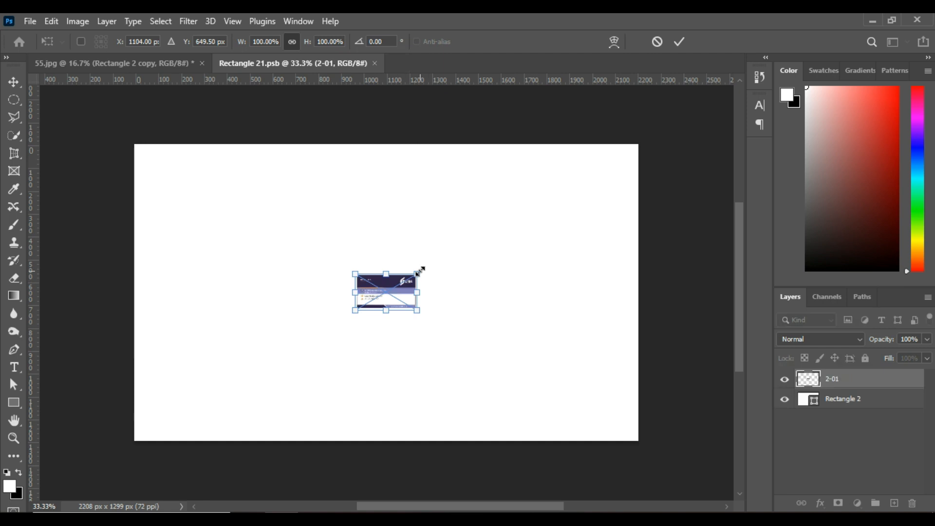
drag(419, 269, 657, 130)
click(679, 42)
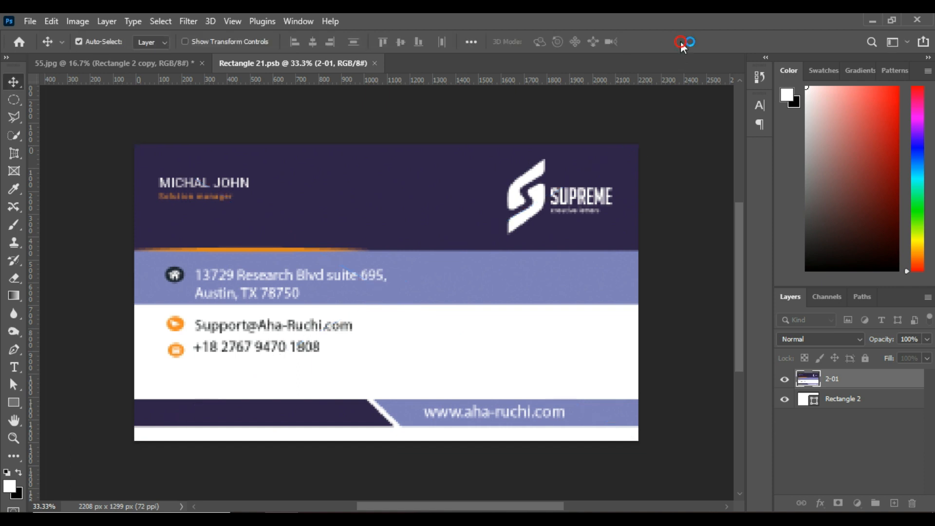
Save the smart object document Rectangle 21.psb and close it to return to the mockup
key(ctrl+s)
key(ctrl+w)
click(469, 213)
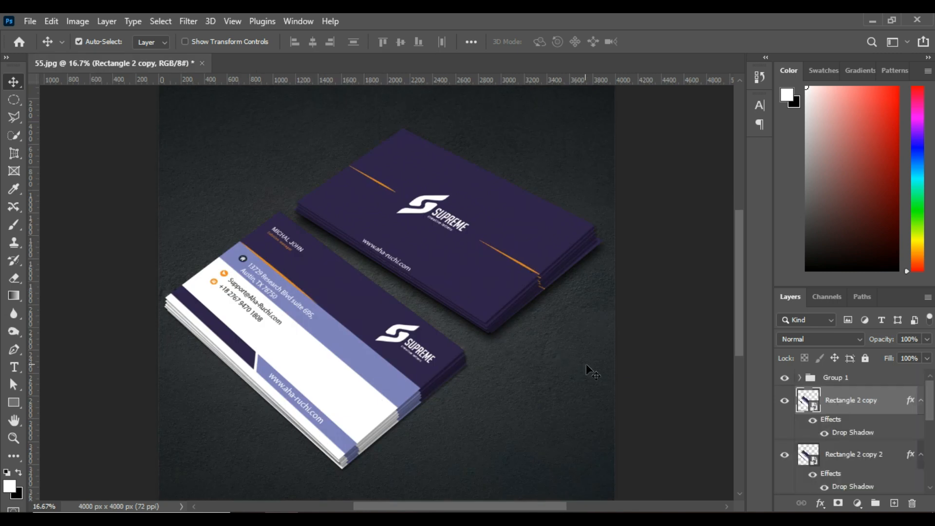
Copy the layer style of the Rectangle 1 layer inside Group 1
scroll(819, 465, down, 5)
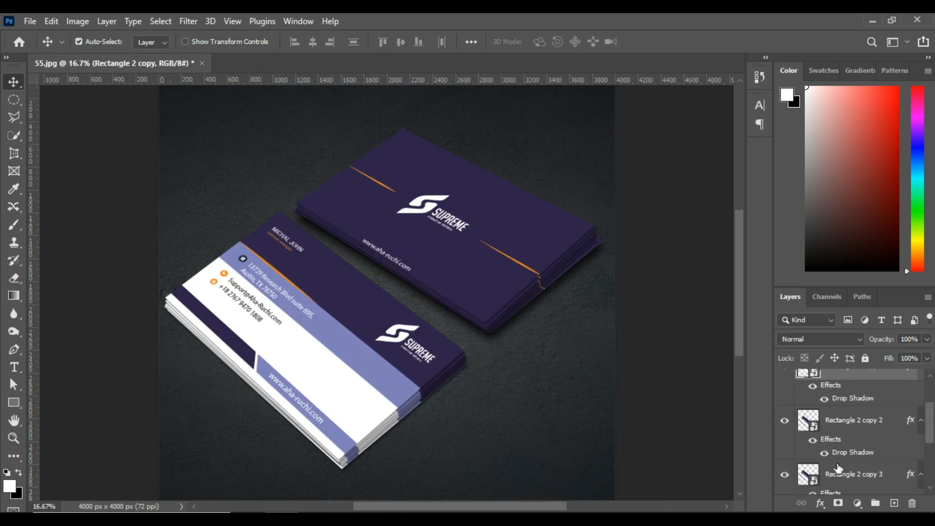
drag(931, 462, 927, 375)
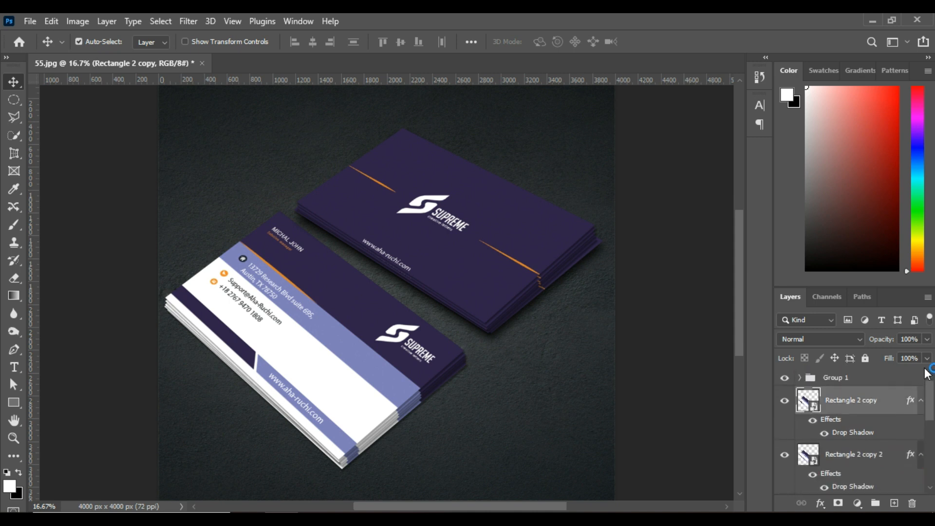
scroll(819, 428, down, 3)
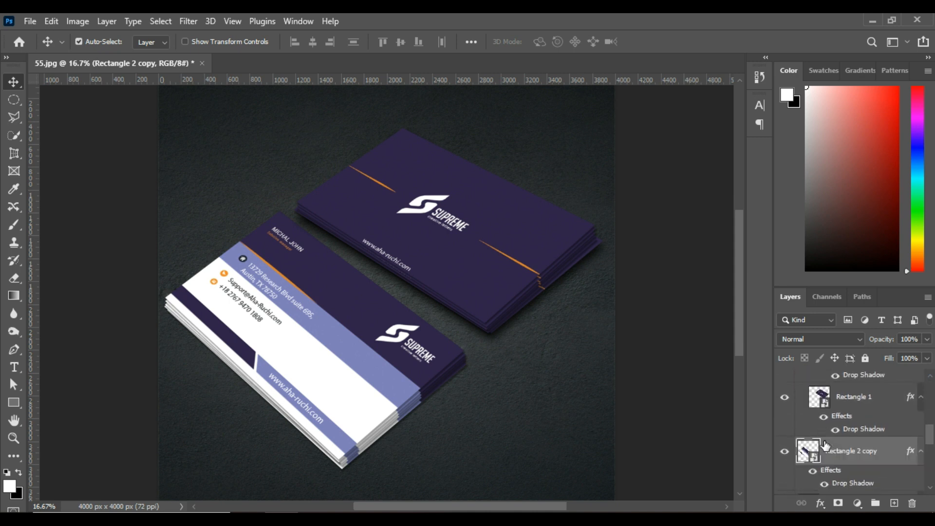
scroll(833, 445, up, 1)
right_click(844, 402)
click(702, 385)
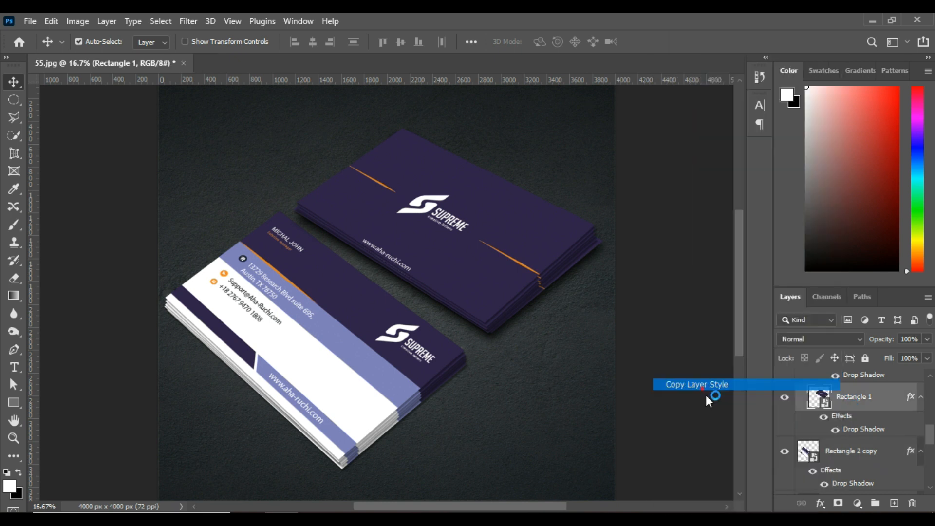
Clear the layer style of the bottom Rectangle 2 layer and paste the copied Rectangle 1 style onto it
scroll(891, 453, down, 4)
right_click(833, 432)
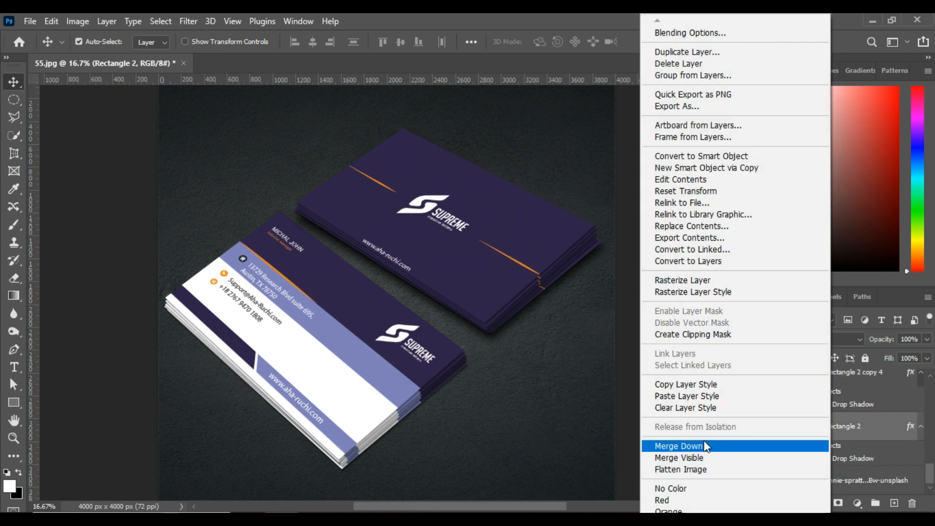
click(683, 411)
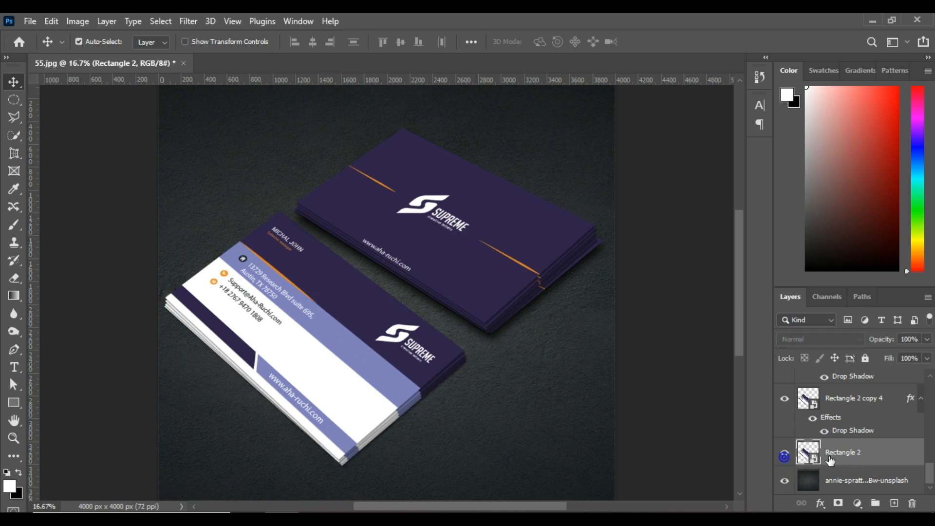
right_click(831, 453)
click(686, 397)
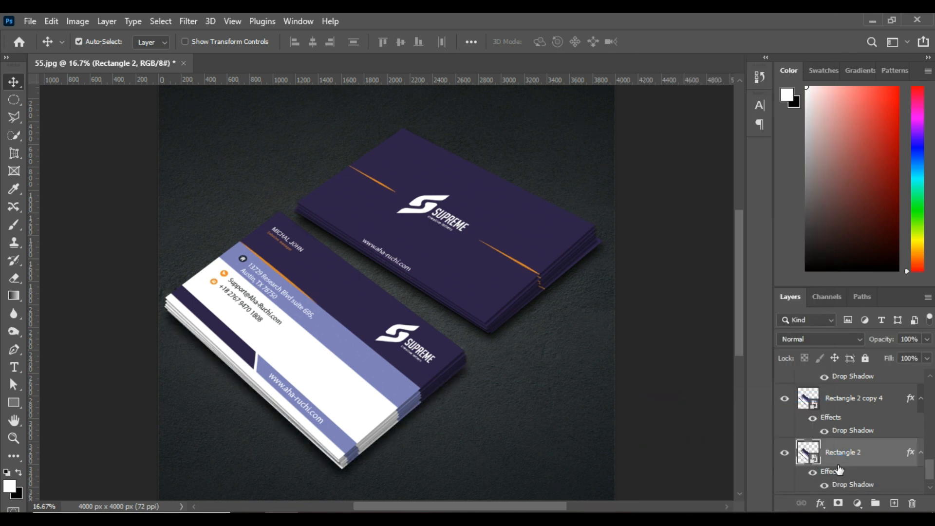